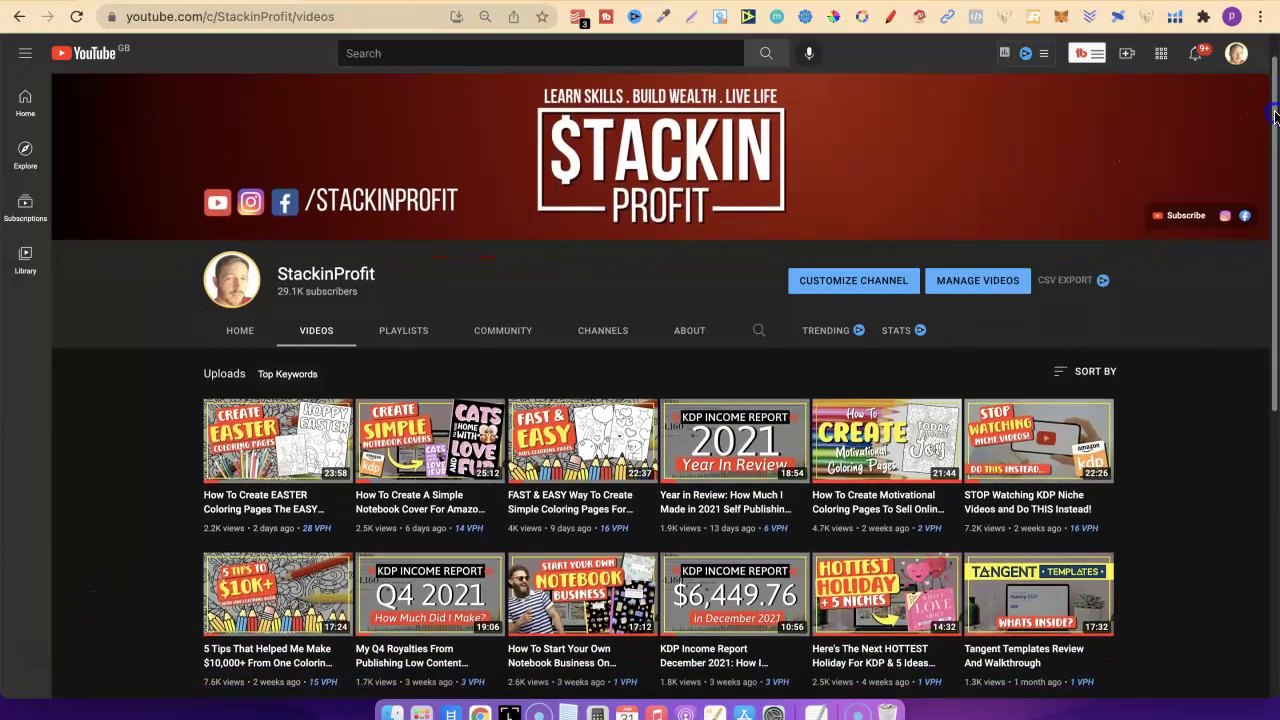
# Open the Todoist extension over the features page, showing Today for Mon Jan 31
pyautogui.moveTo(1275, 93); pyautogui.dragTo(1275, 133)
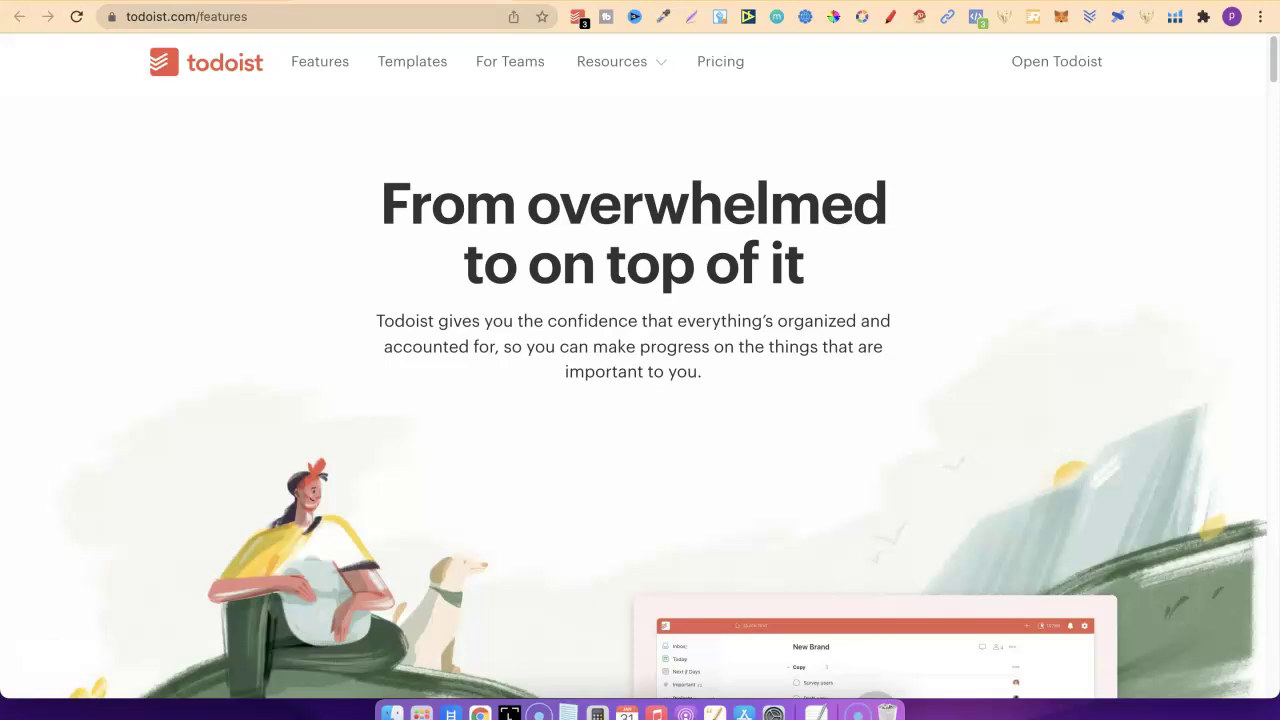
pyautogui.click(107, 584)
pyautogui.click(53, 637)
pyautogui.click(577, 17)
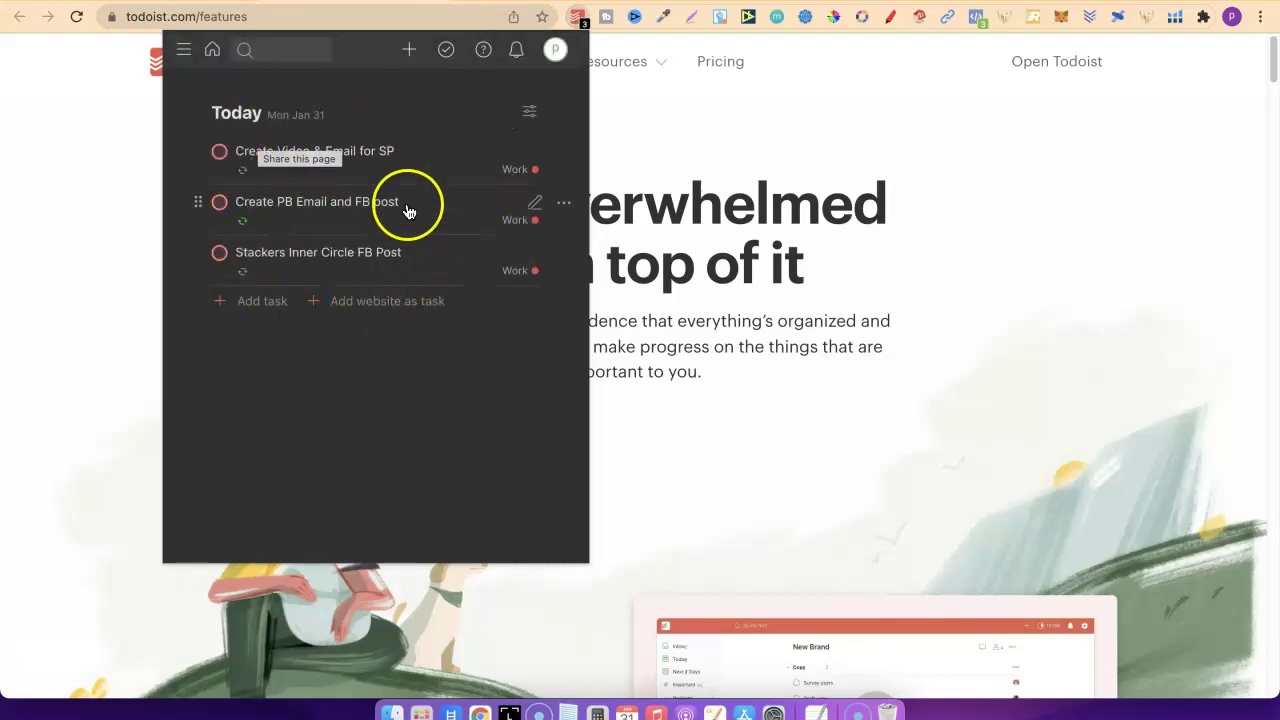
pyautogui.click(378, 2)
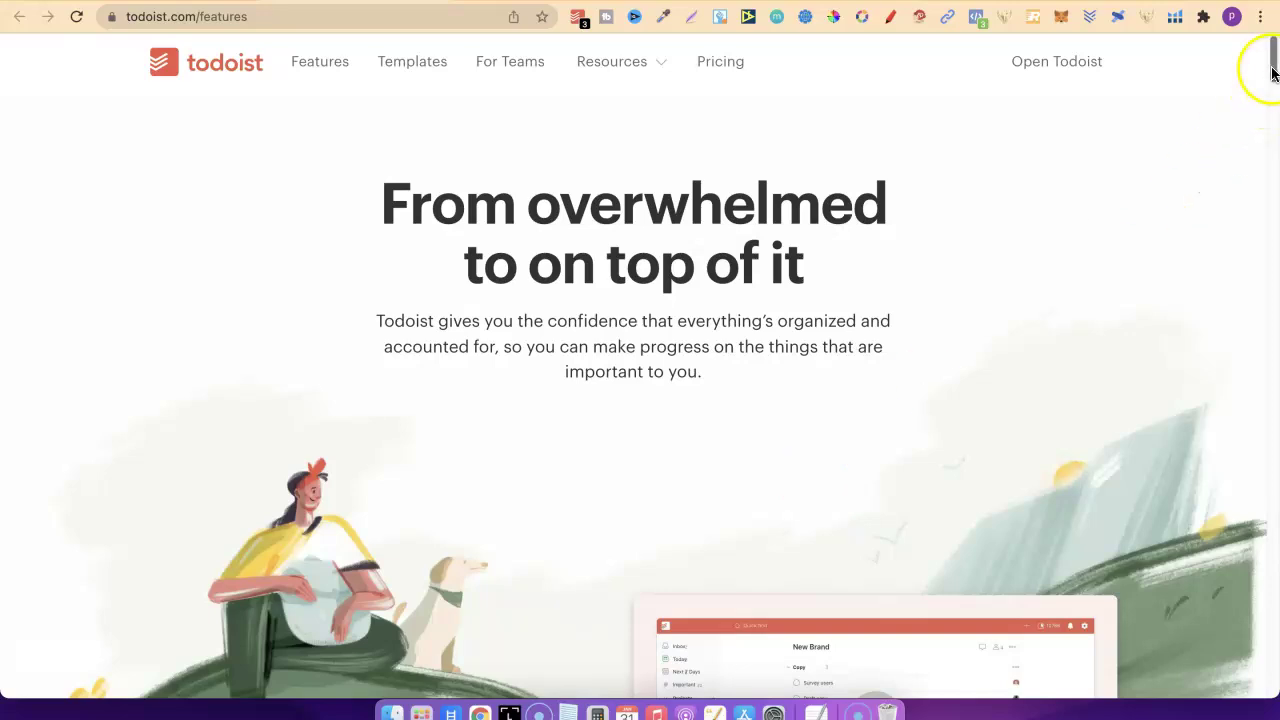
# Scroll the features page to the Quick Add section, dismissing the Look Up popup
pyautogui.moveTo(1274, 57)
pyautogui.mouseDown()
pyautogui.moveTo(1274, 90)
pyautogui.moveTo(1272, 75)
pyautogui.mouseUp()
pyautogui.click(1003, 211)
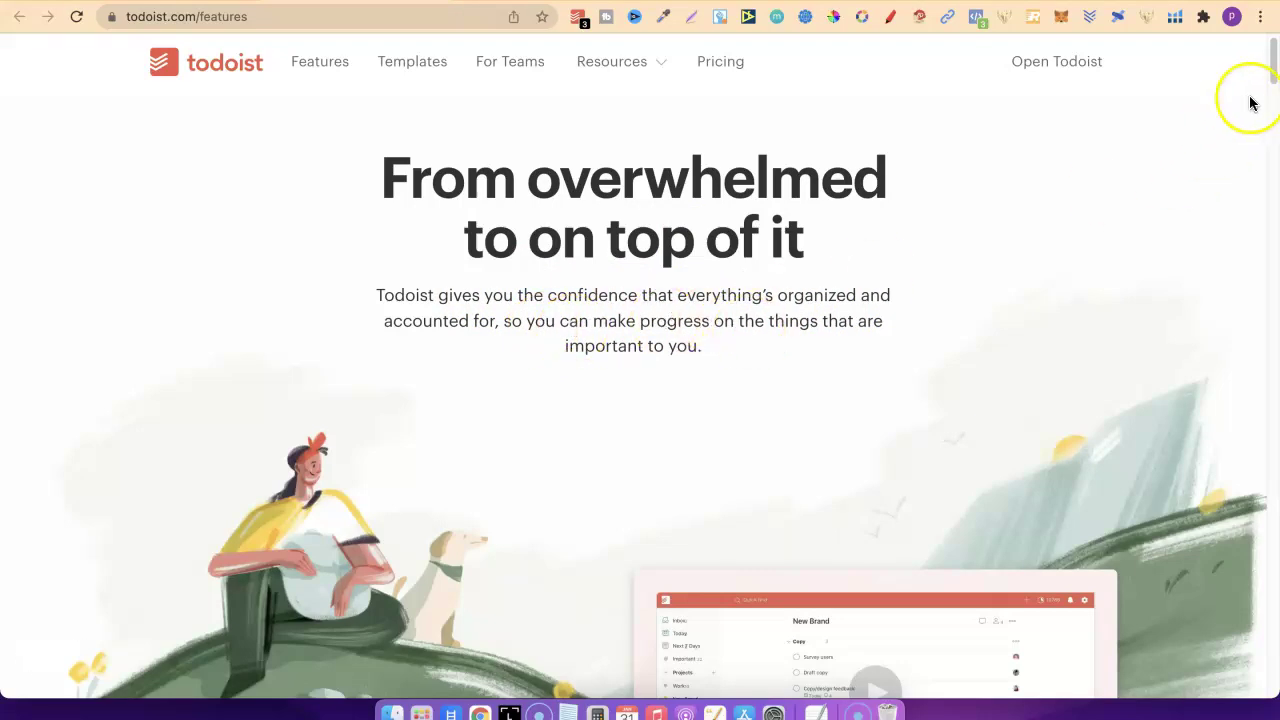
pyautogui.moveTo(1273, 75); pyautogui.dragTo(1258, 149)
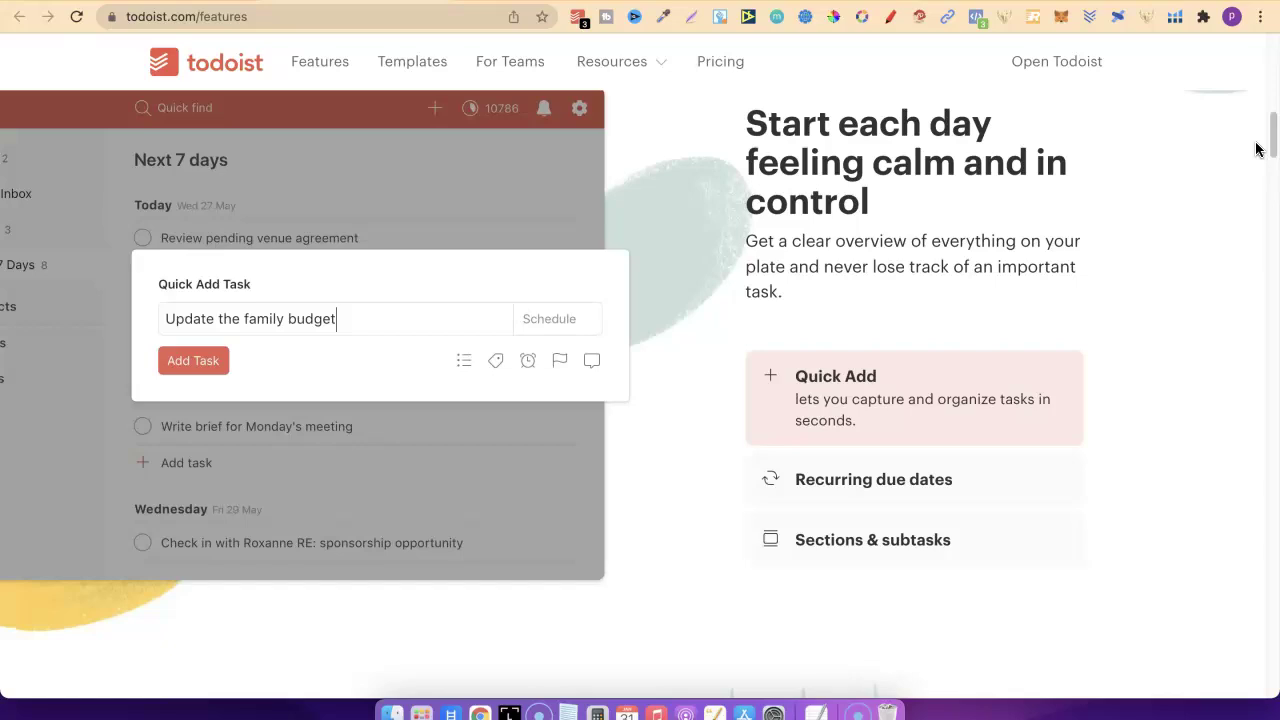
# View the Recurring due dates feature on the features page
pyautogui.scroll(-2, 1272, 130)
pyautogui.scroll(3, 1272, 130)
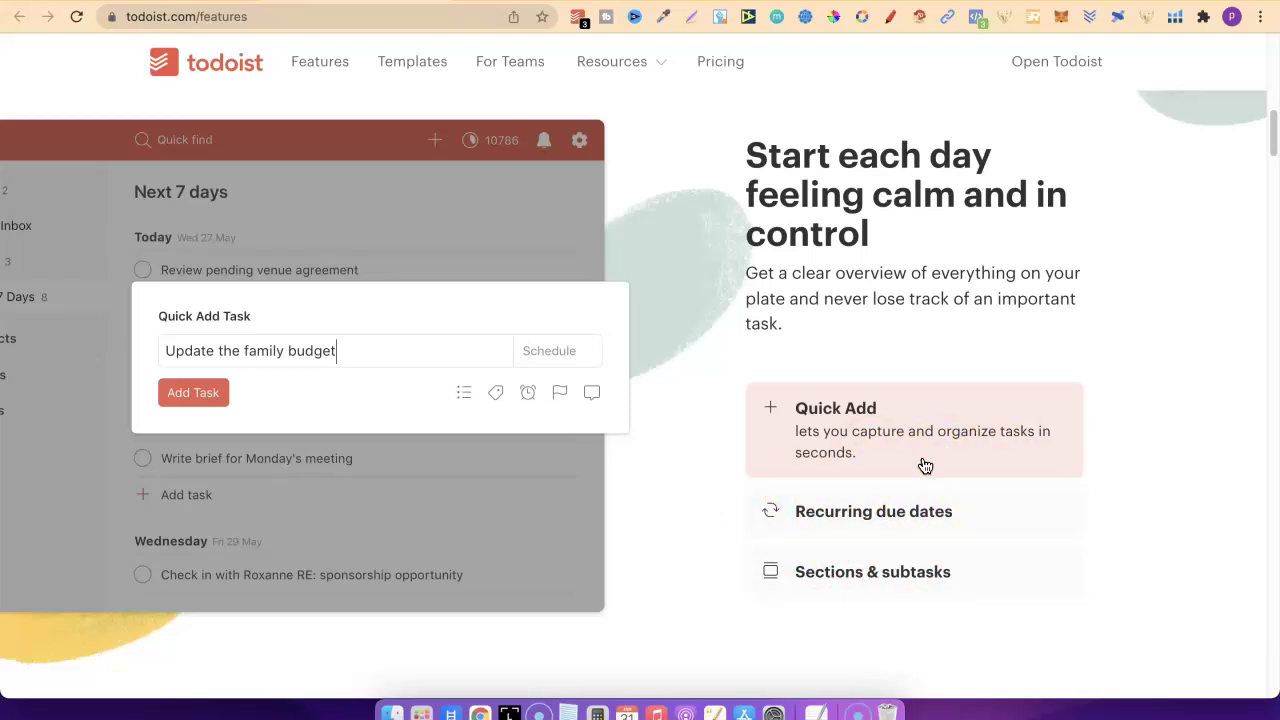
pyautogui.click(910, 512)
pyautogui.moveTo(1271, 134); pyautogui.dragTo(1267, 198)
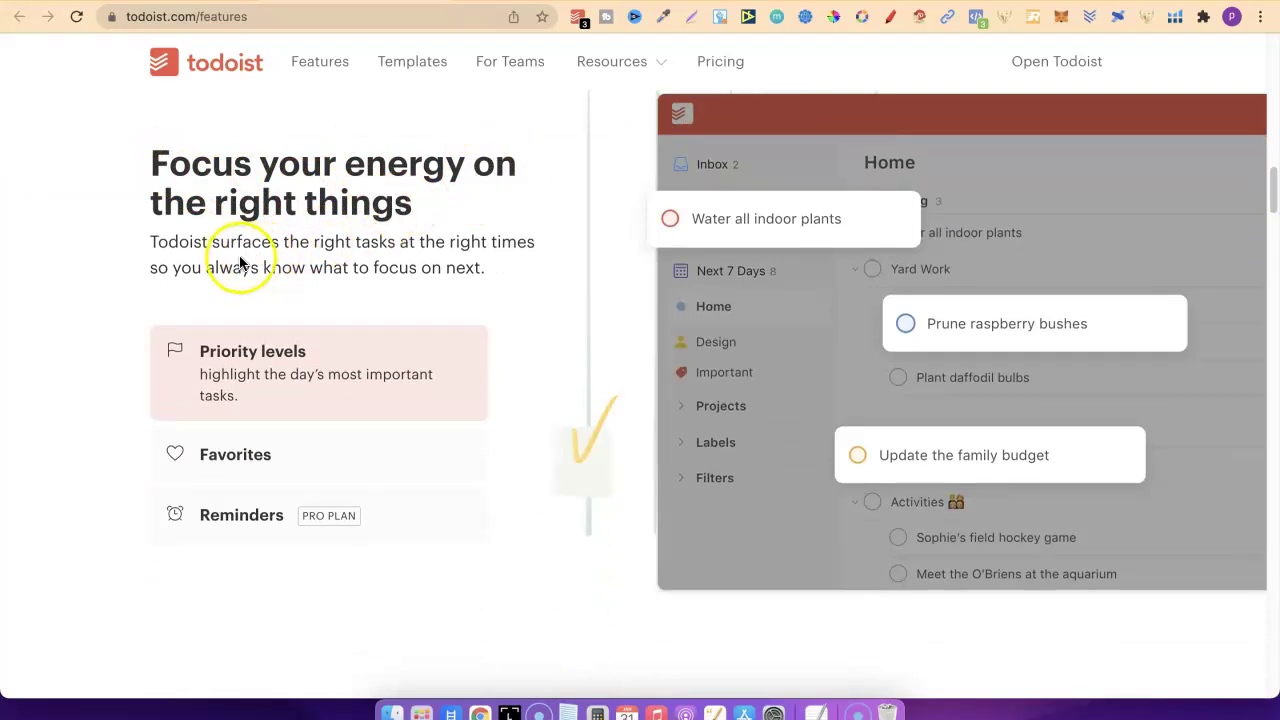
# Highlight 'know what to focus on next', then scroll back to the page top
pyautogui.click(490, 278)
pyautogui.moveTo(490, 278); pyautogui.dragTo(250, 262)
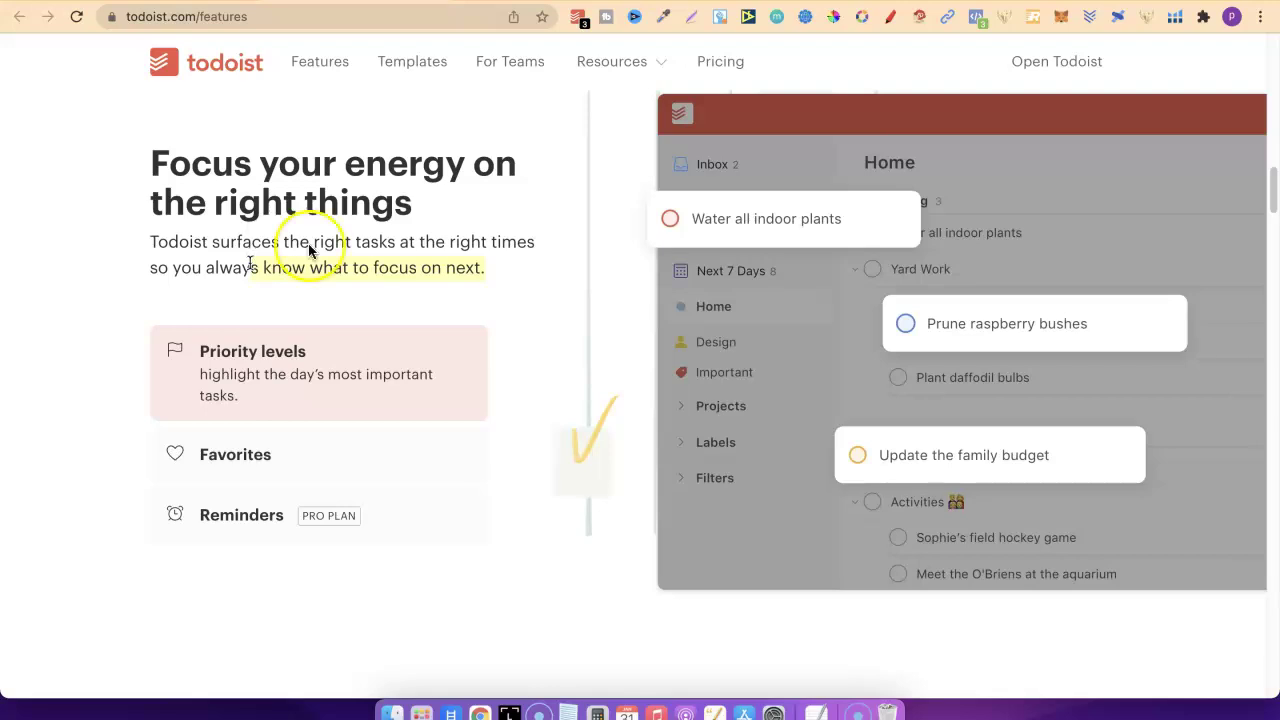
pyautogui.moveTo(1273, 176); pyautogui.dragTo(1274, 191)
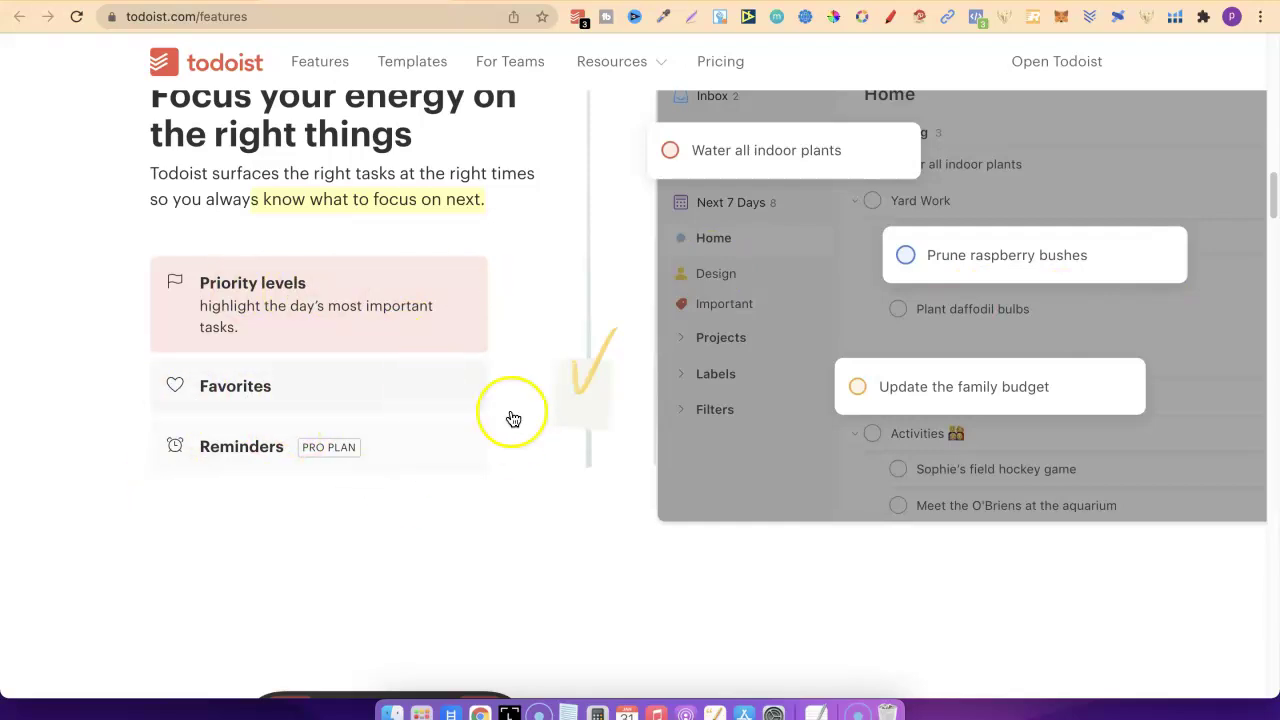
pyautogui.moveTo(1274, 186); pyautogui.dragTo(1272, 25)
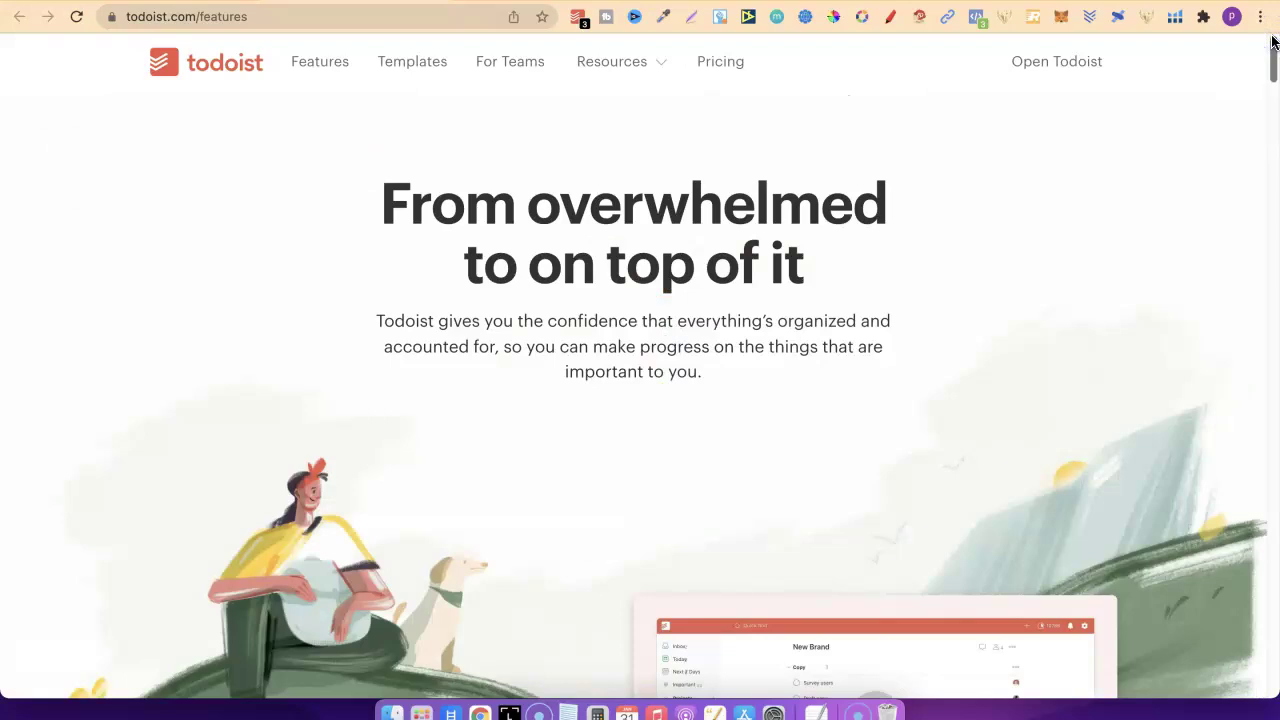
# Go to Pricing and scroll to the Free, Pro US$3 and Business US$5 plan lists
pyautogui.click(718, 52)
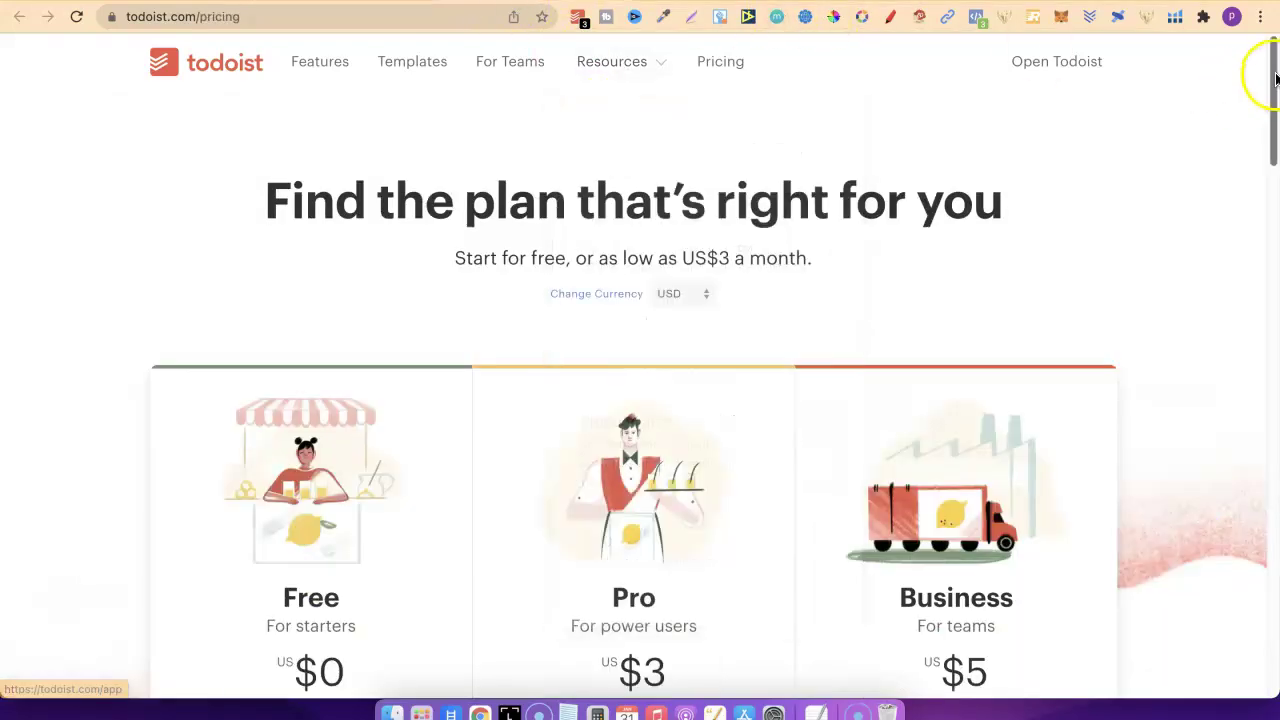
pyautogui.moveTo(1272, 75); pyautogui.dragTo(1271, 200)
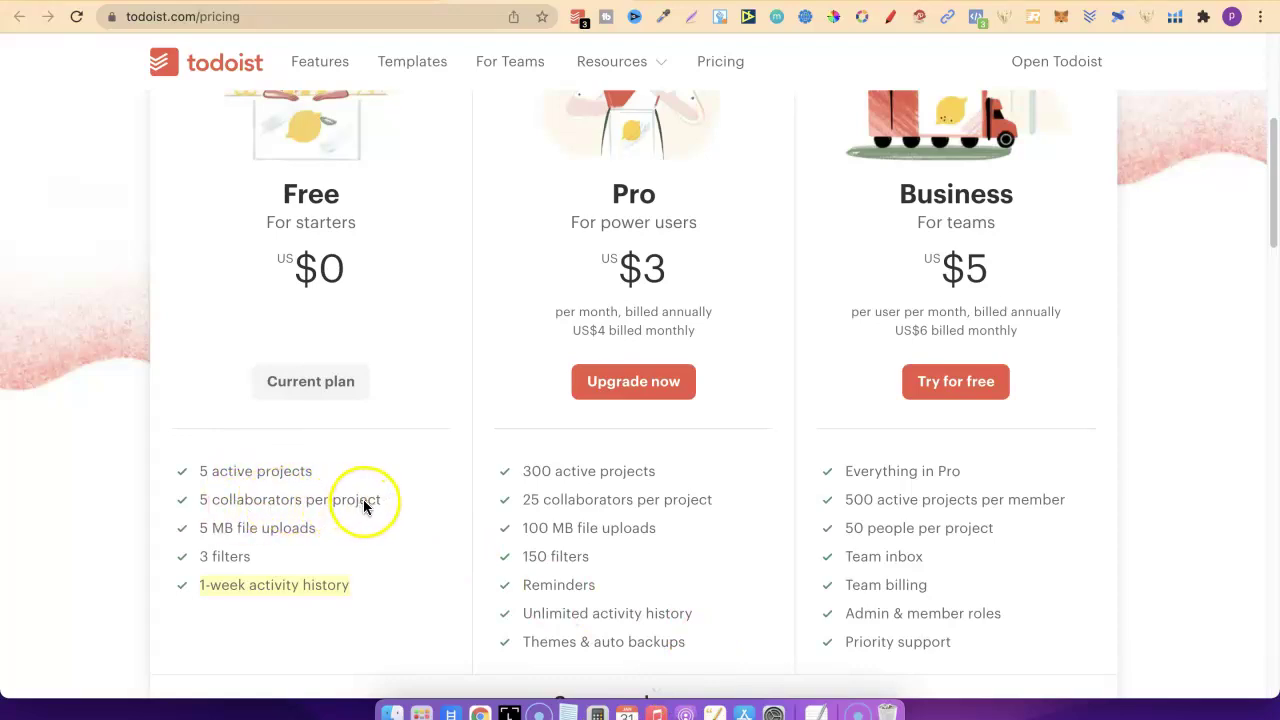
pyautogui.click(250, 562)
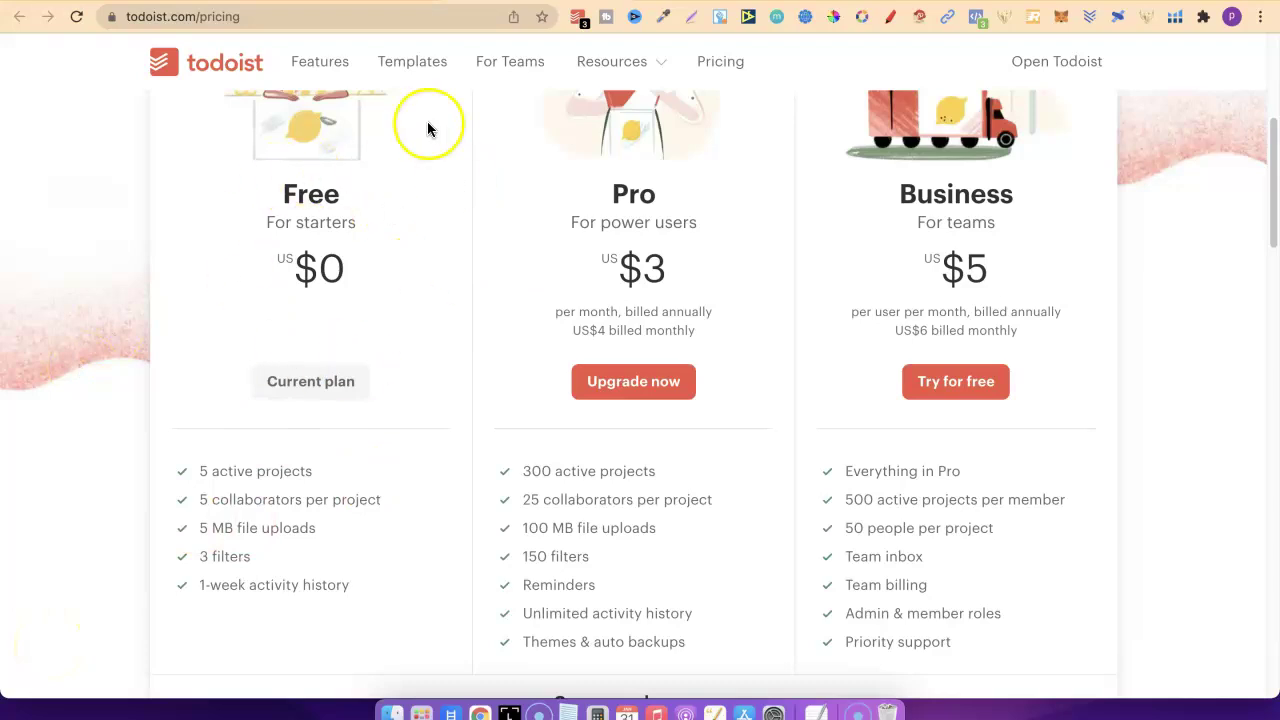
pyautogui.moveTo(576, 45)
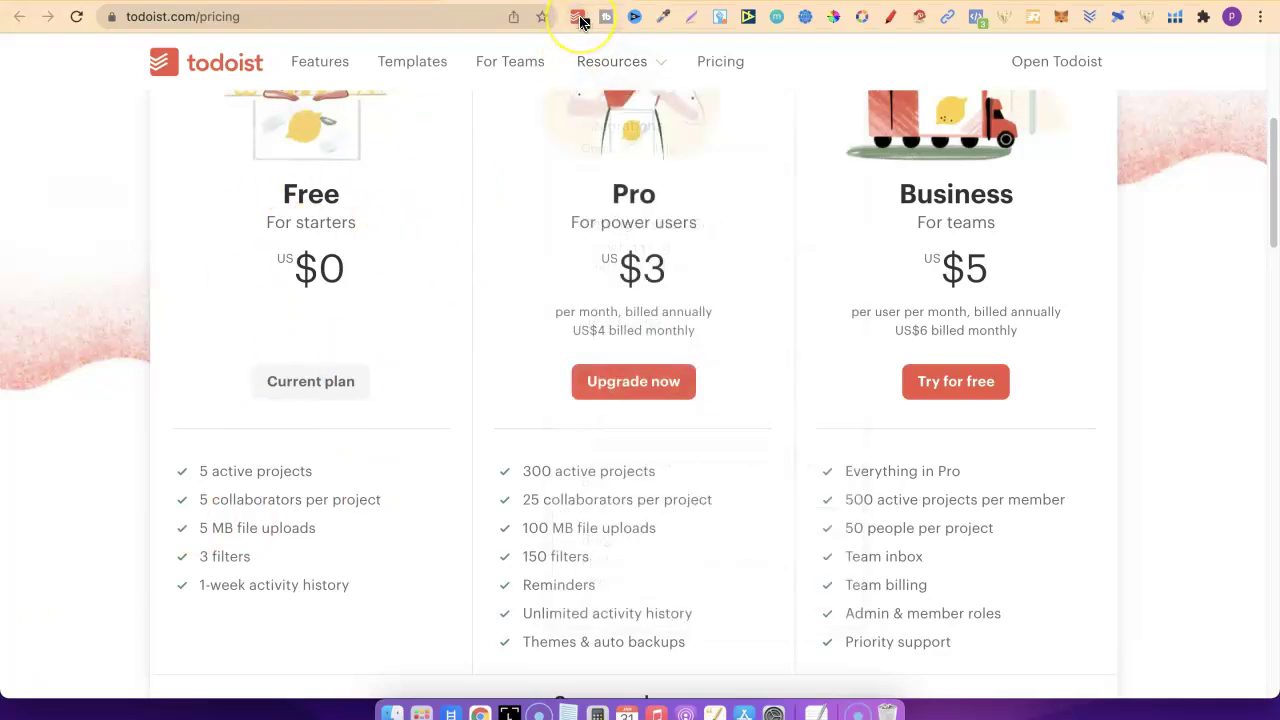
pyautogui.click(579, 18)
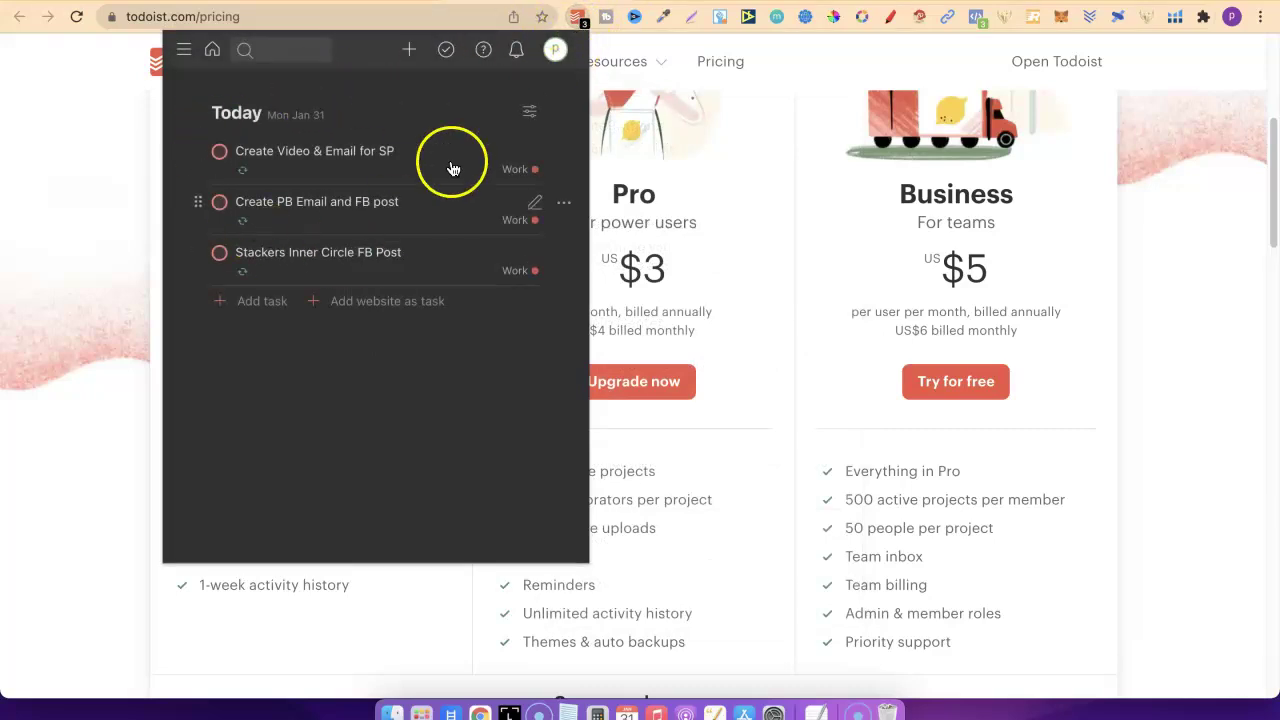
pyautogui.click(190, 58)
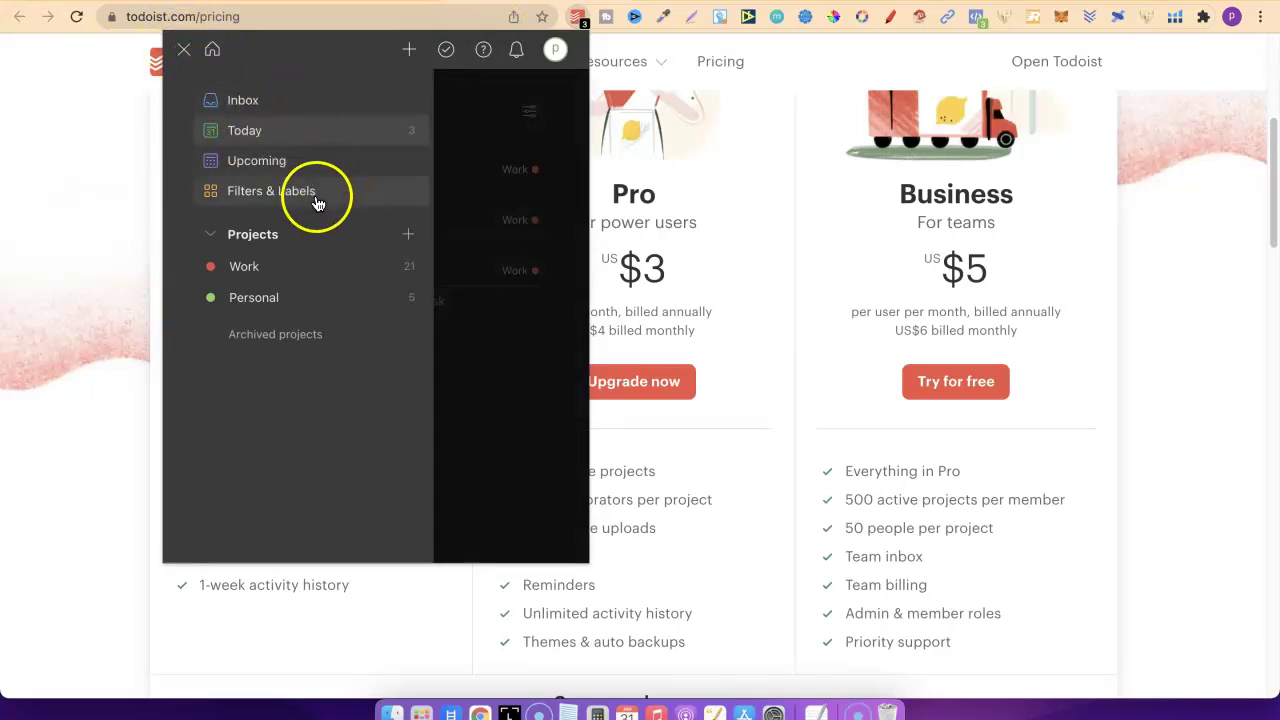
pyautogui.click(507, 371)
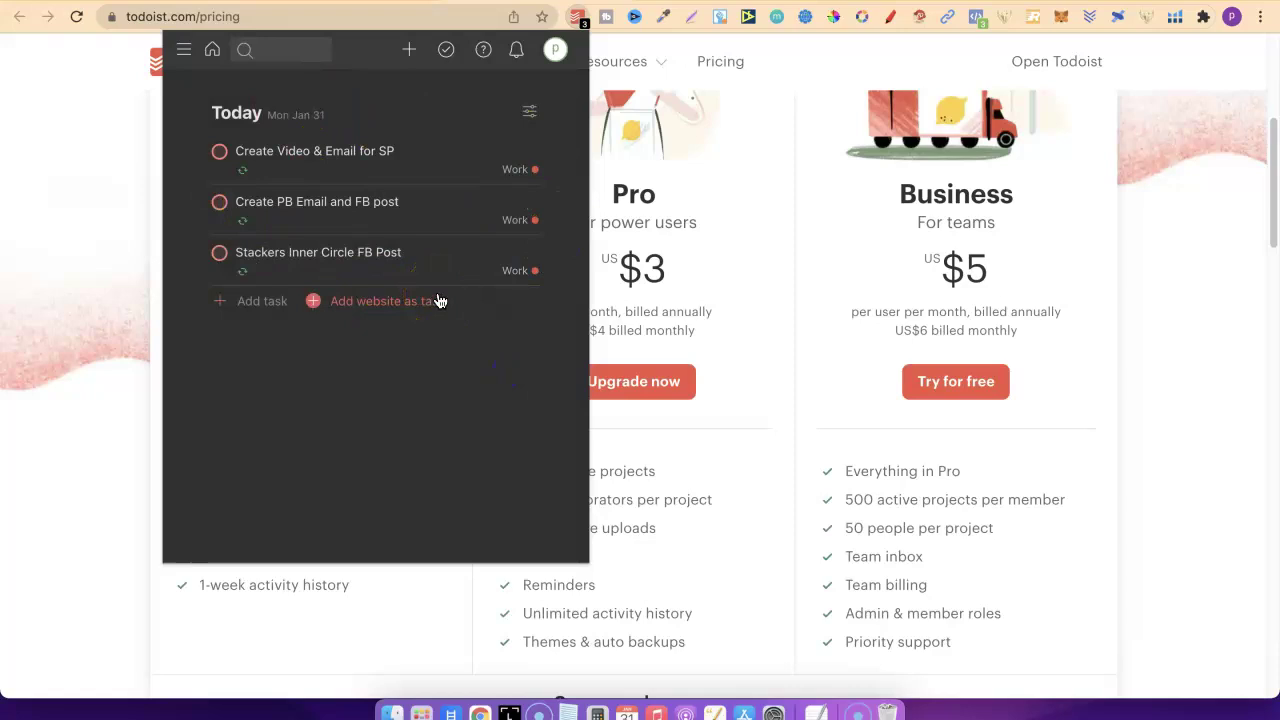
pyautogui.click(407, 360)
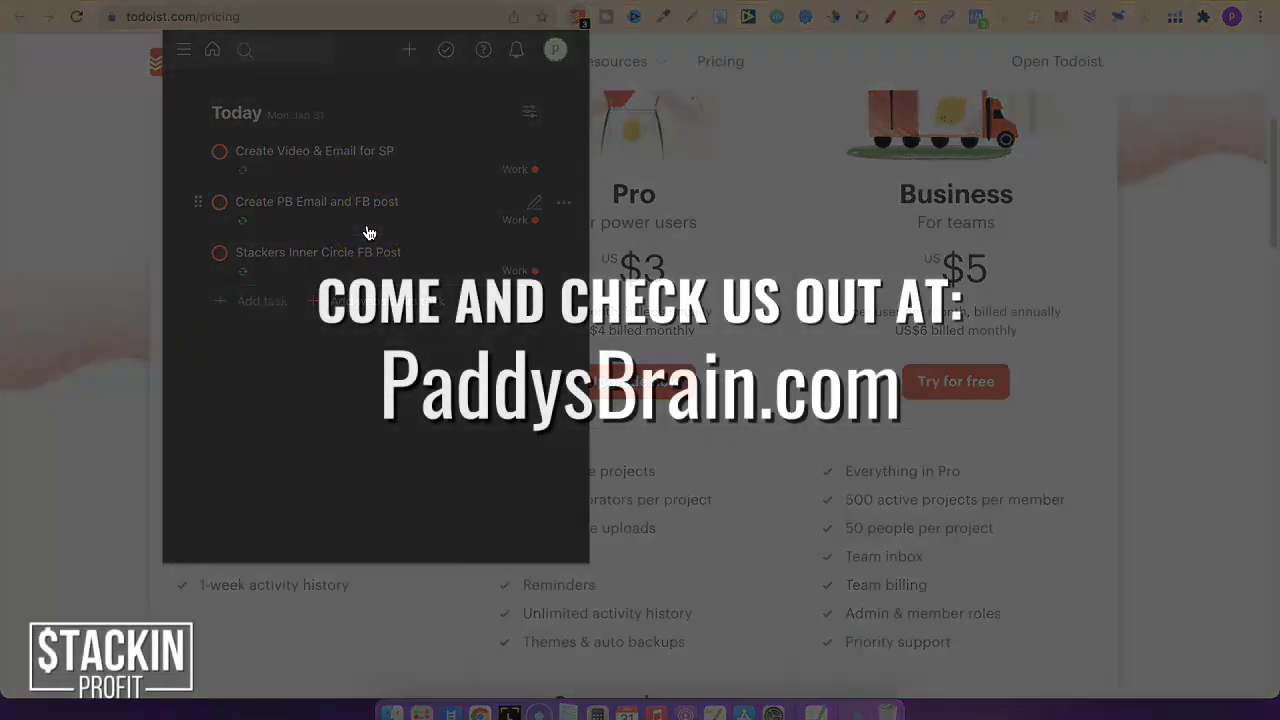
pyautogui.moveTo(343, 240); pyautogui.dragTo(360, 262)
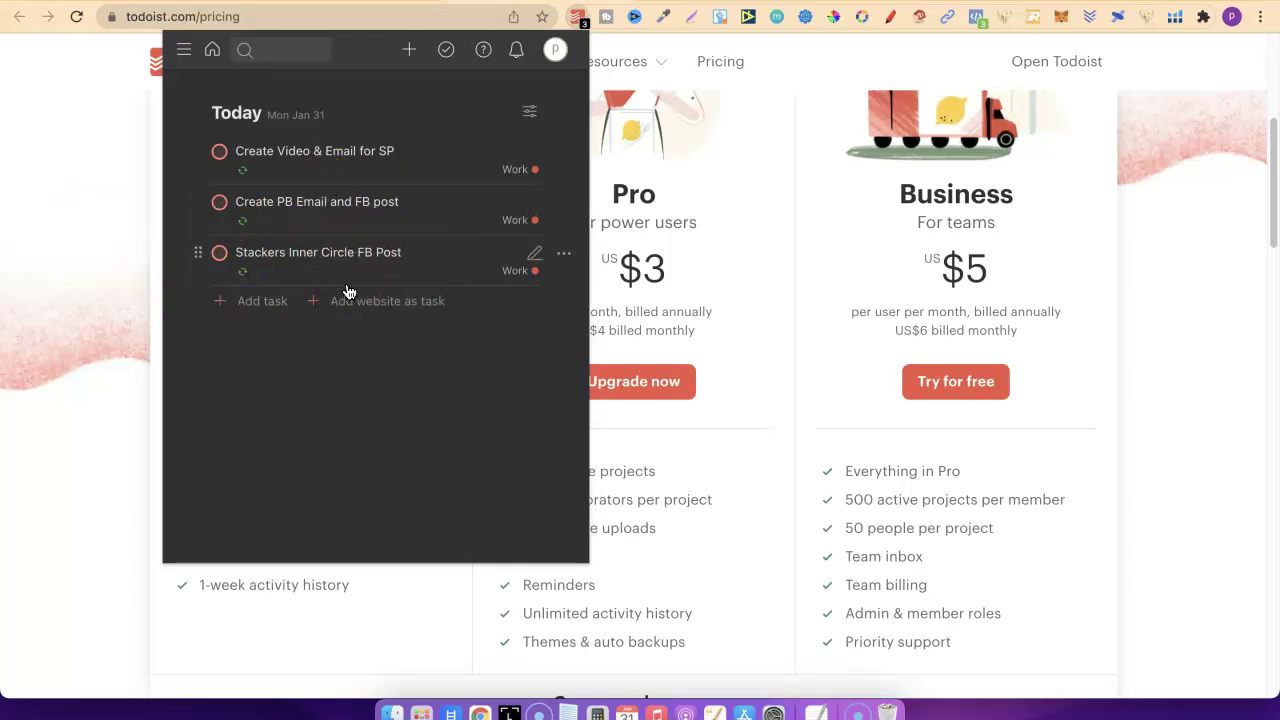
# Switch the extension to the January 2022 Upcoming view, then reopen the sidebar menu
pyautogui.click(184, 49)
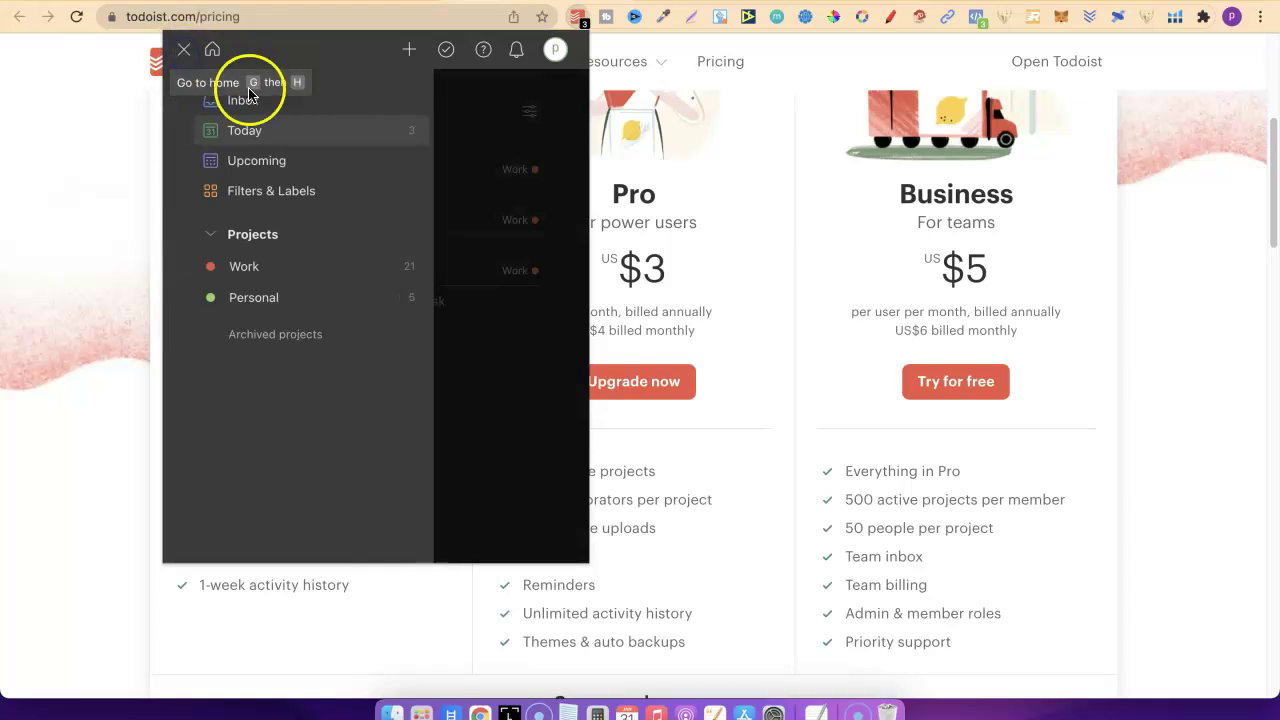
pyautogui.click(255, 161)
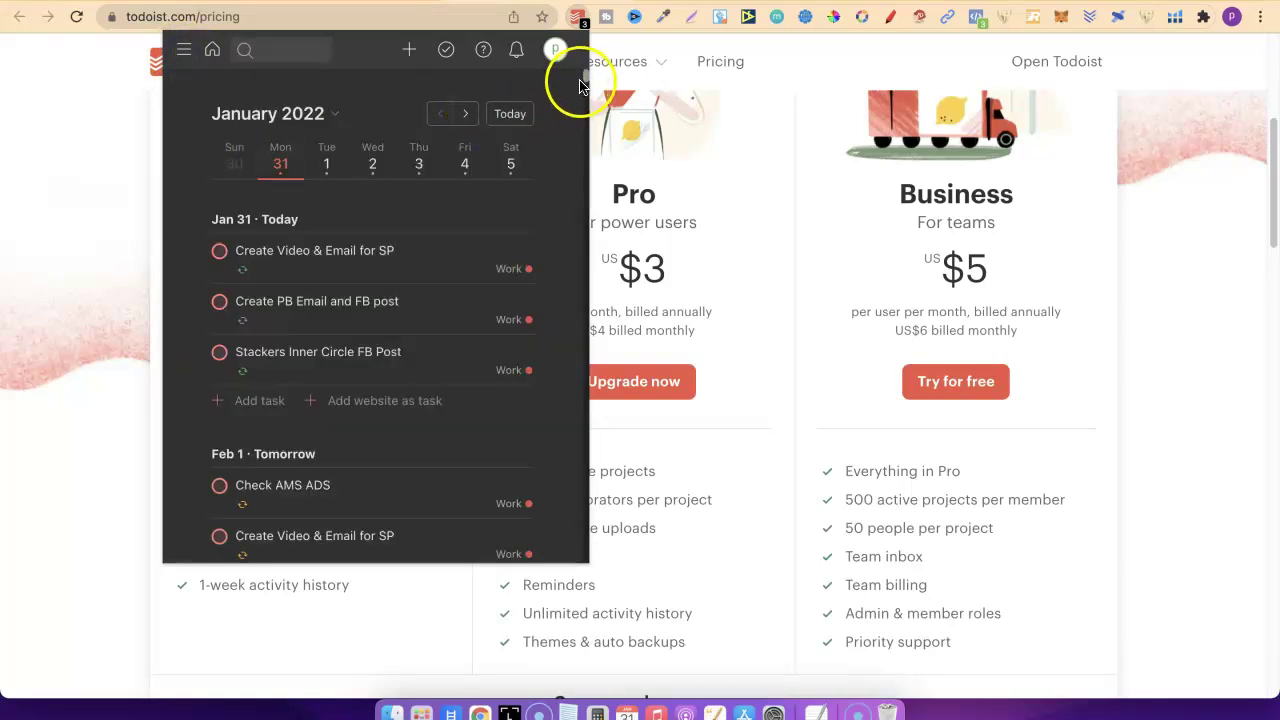
pyautogui.click(184, 49)
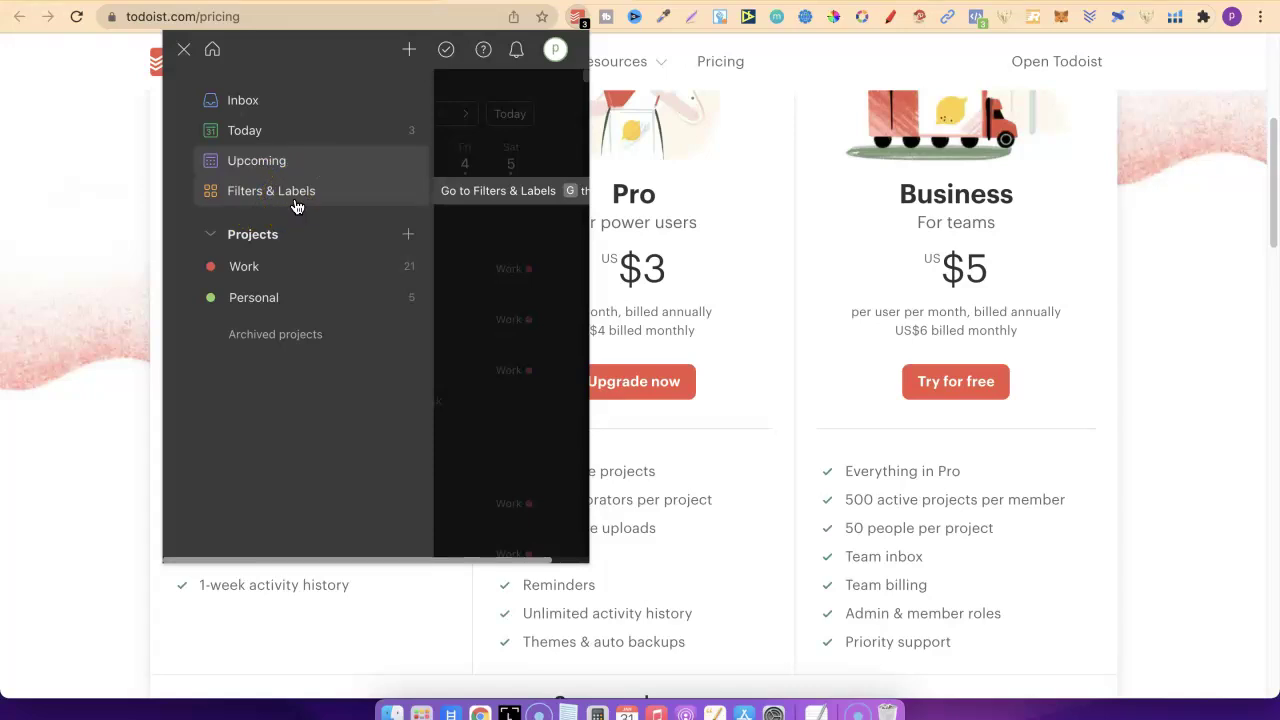
# Open the Work project and scroll to its last task, Stackers Inner Circle FB Post (Promo)
pyautogui.click(264, 276)
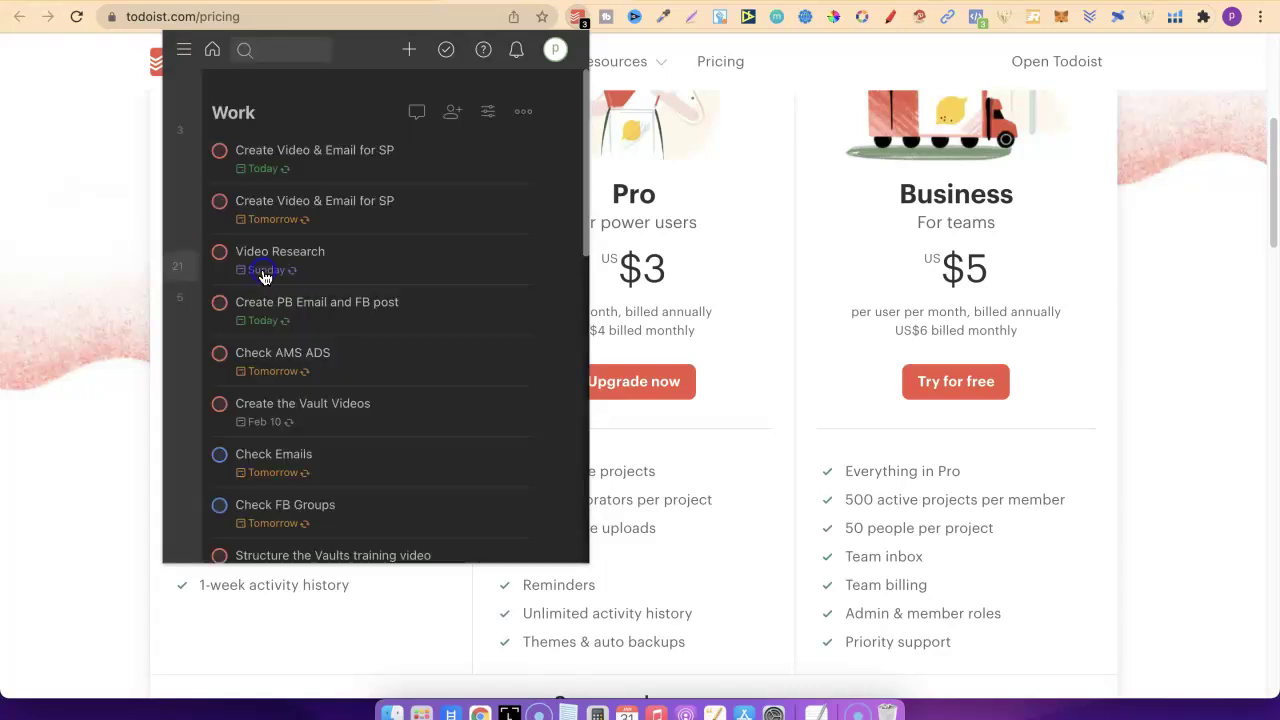
pyautogui.moveTo(264, 276)
pyautogui.click(558, 162)
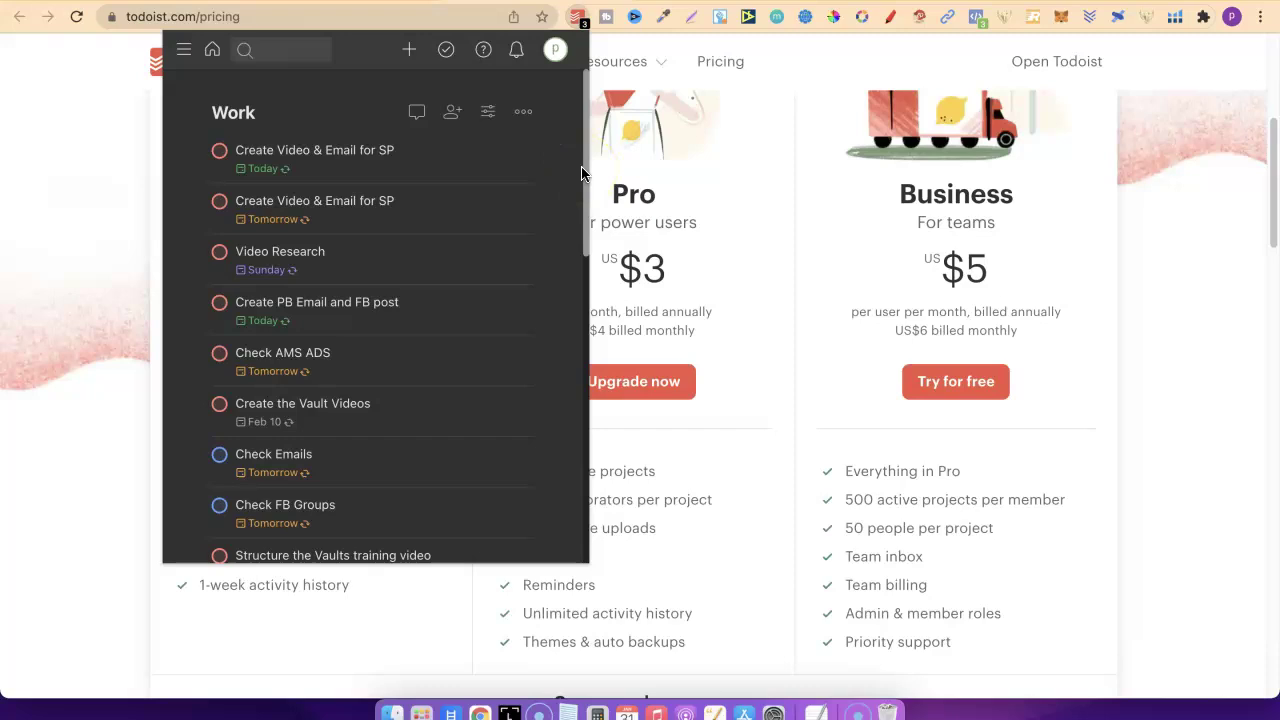
pyautogui.moveTo(584, 171); pyautogui.dragTo(603, 509)
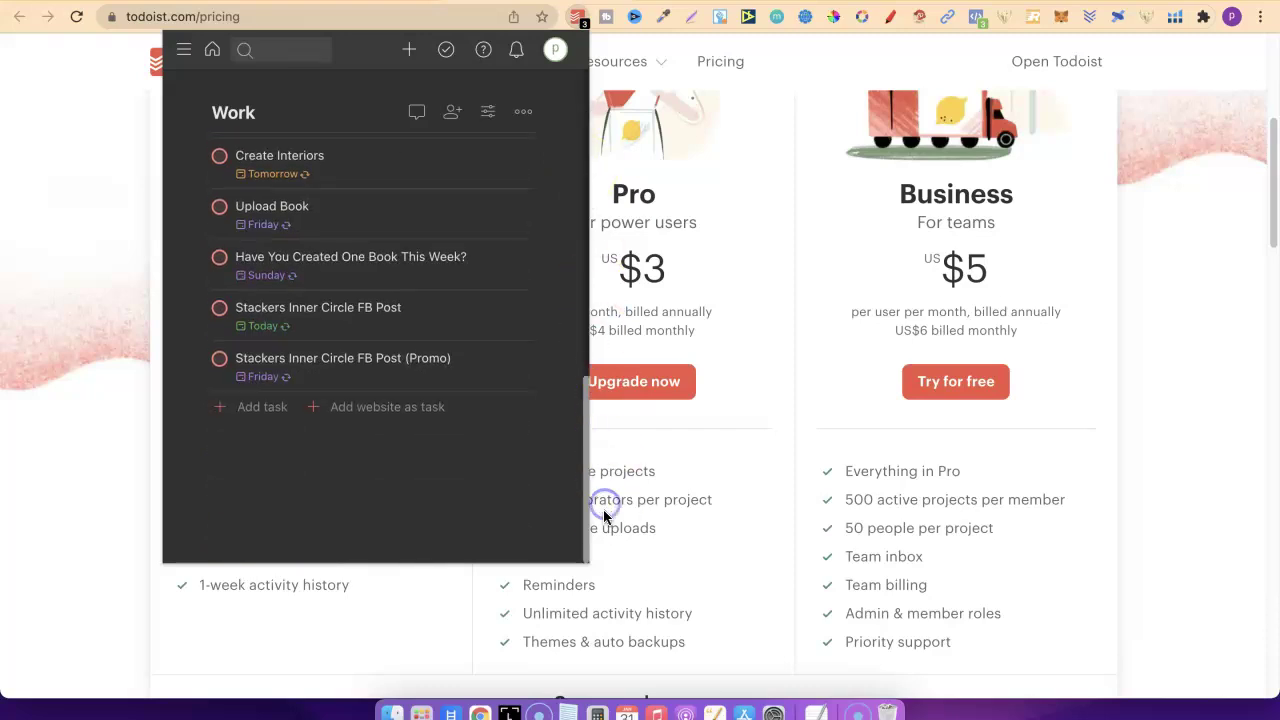
# Start a new Work task named 'this task has to be done on every wednesday'
pyautogui.click(265, 412)
pyautogui.click(331, 413)
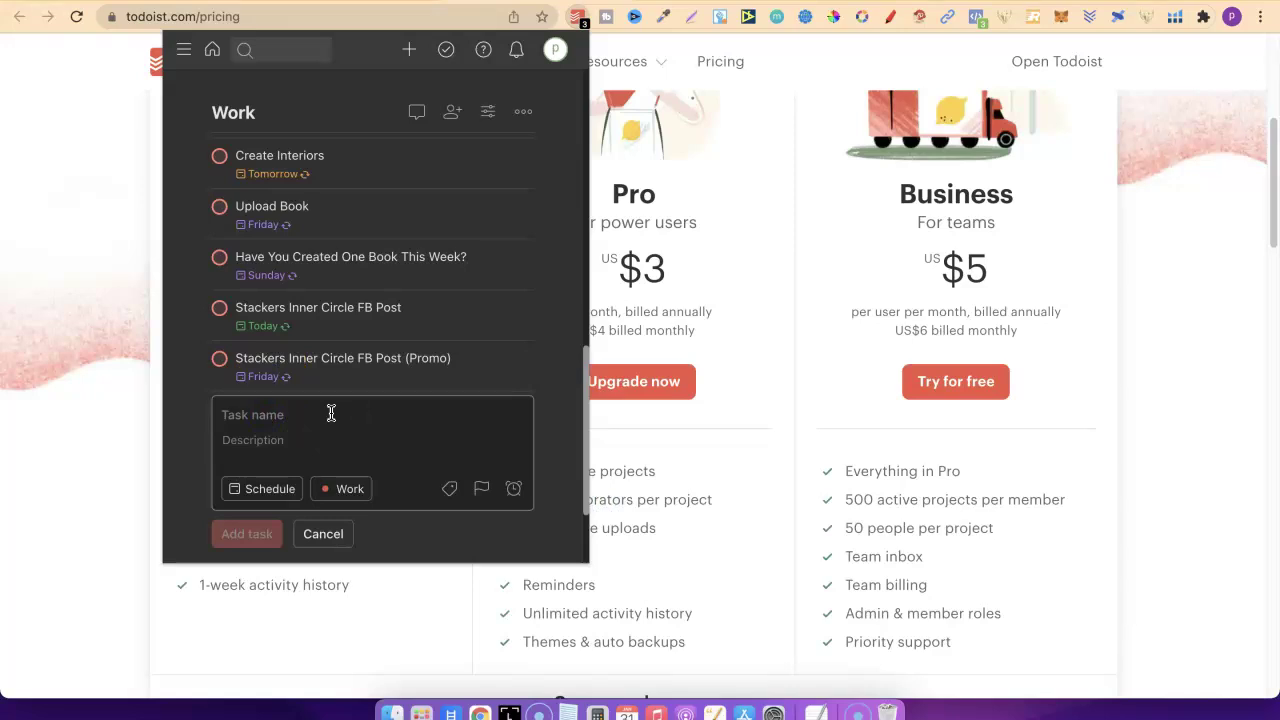
pyautogui.click(347, 410)
pyautogui.write('th')
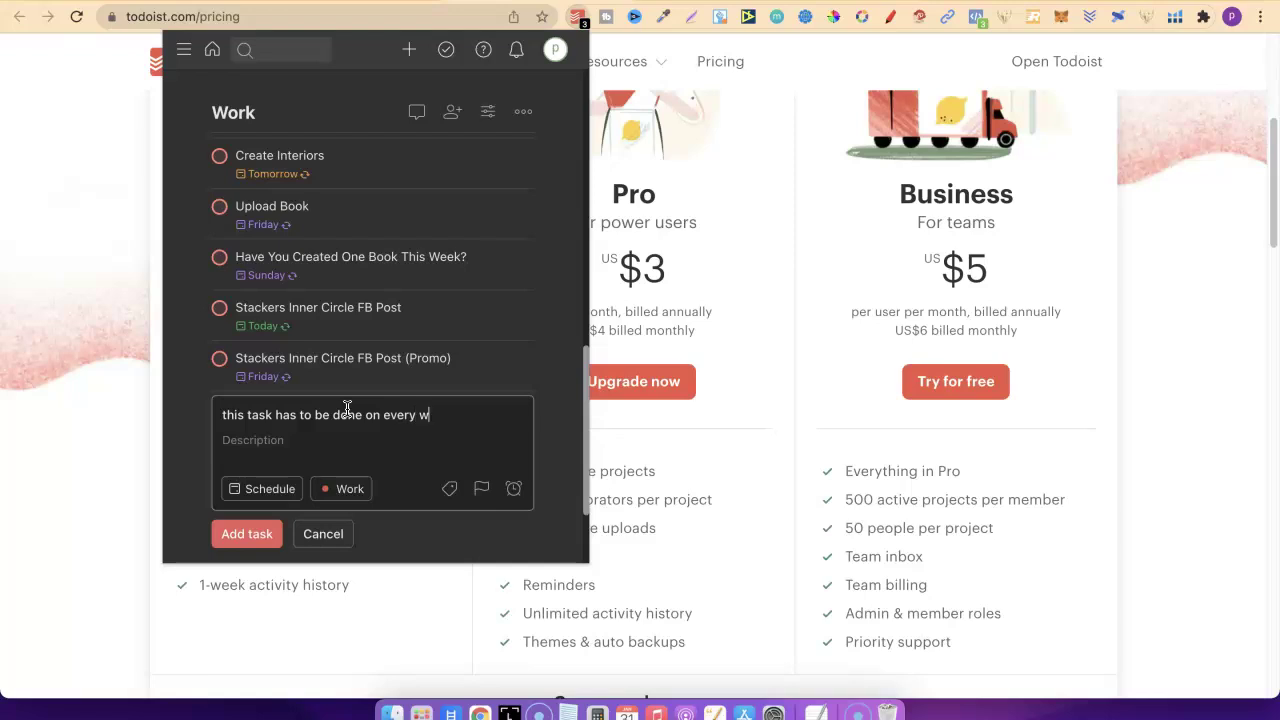
pyautogui.write('ednesday')
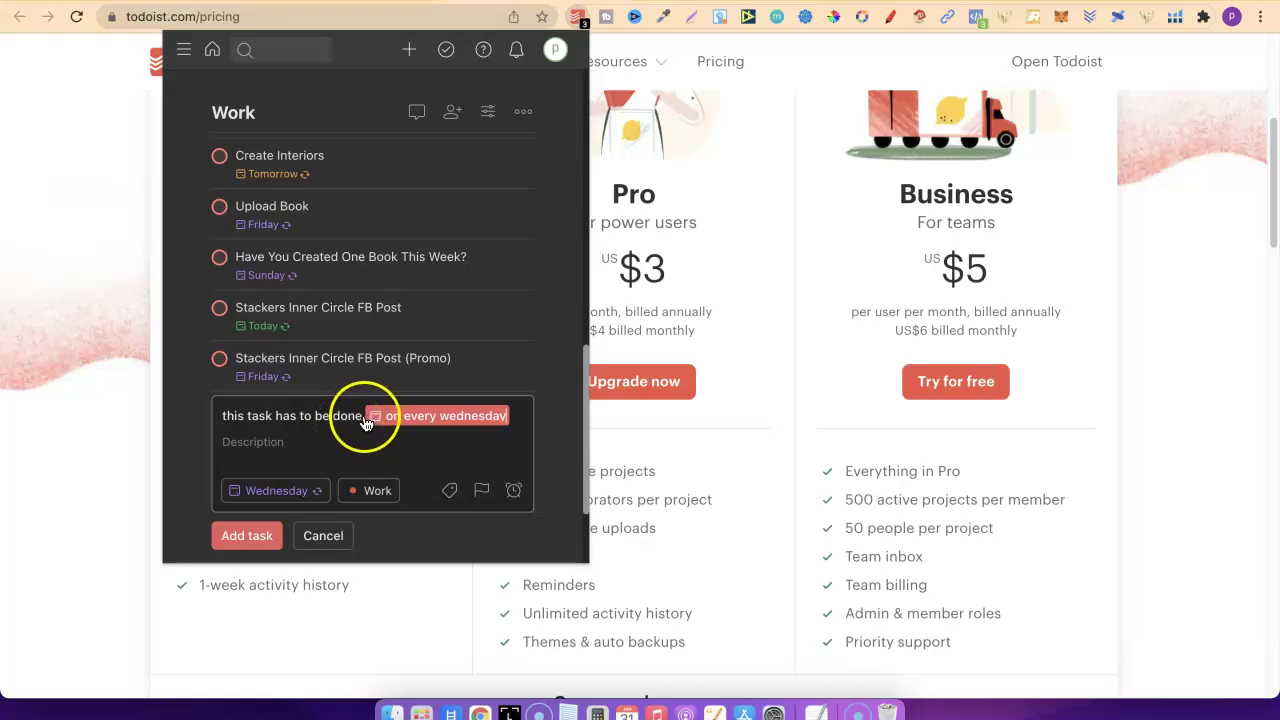
# Keep the draft task in the Work project and set it to Priority 1
pyautogui.click(377, 495)
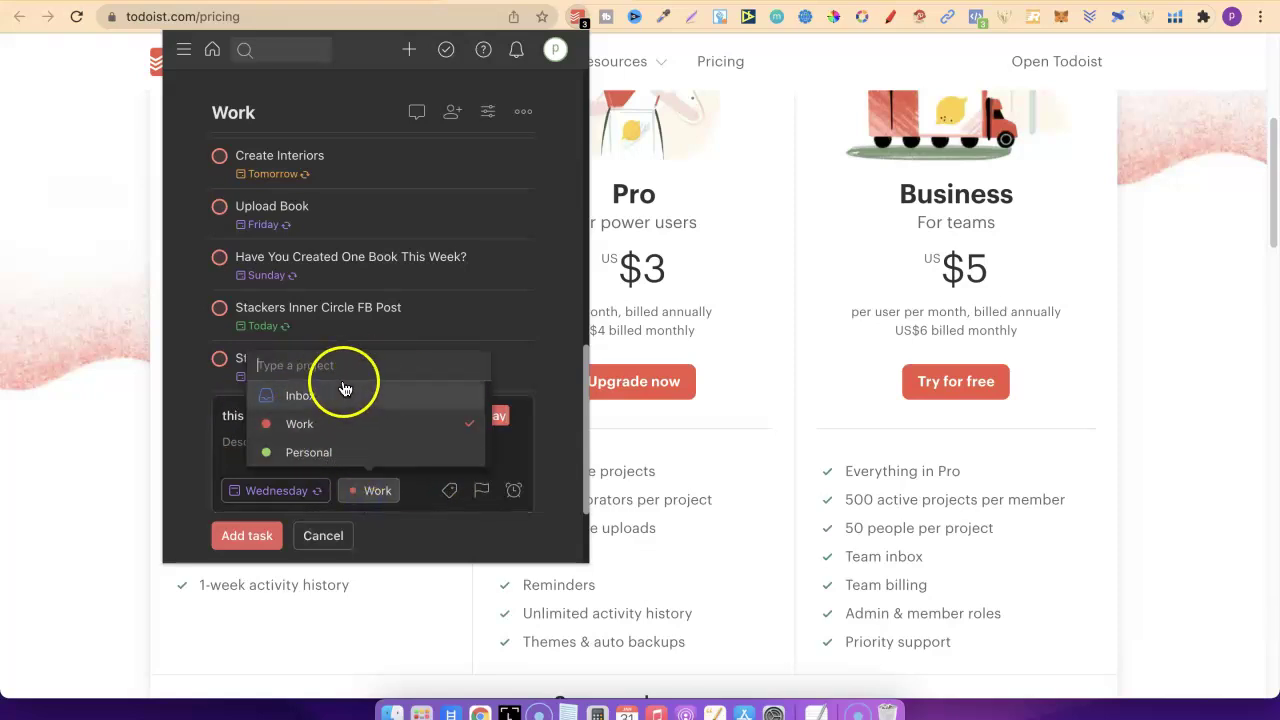
pyautogui.click(344, 432)
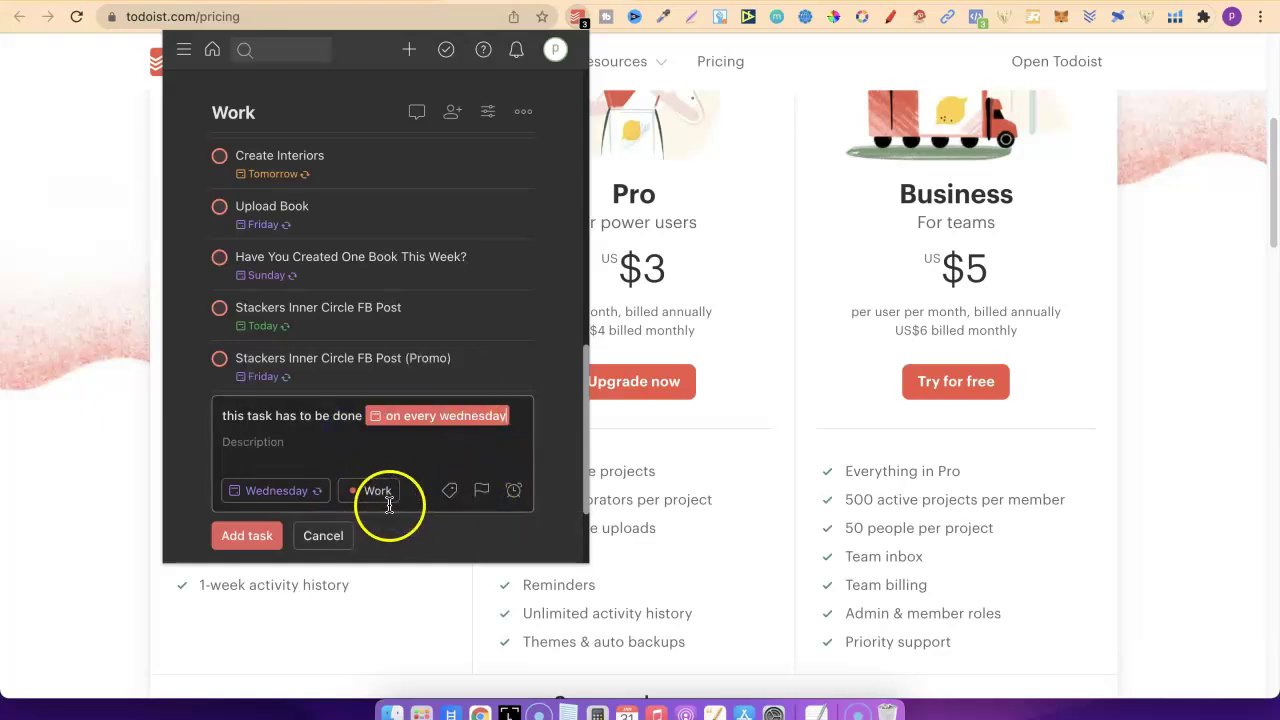
pyautogui.click(481, 492)
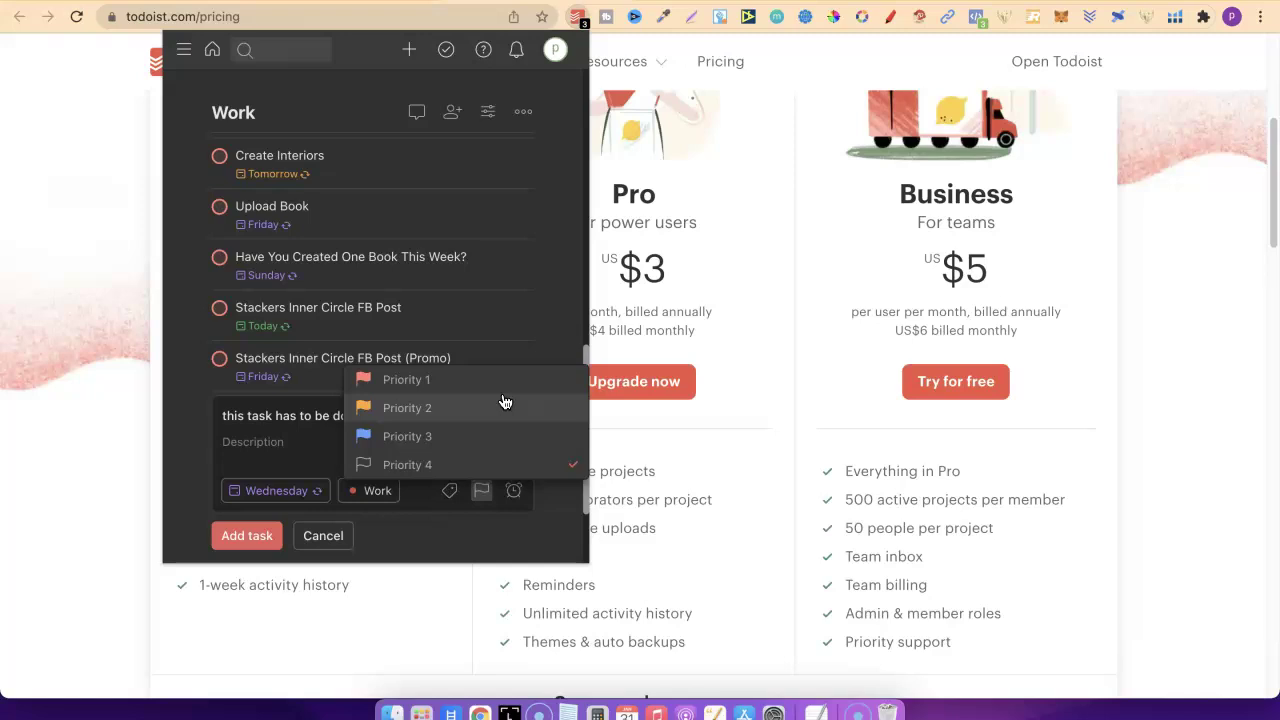
pyautogui.click(393, 381)
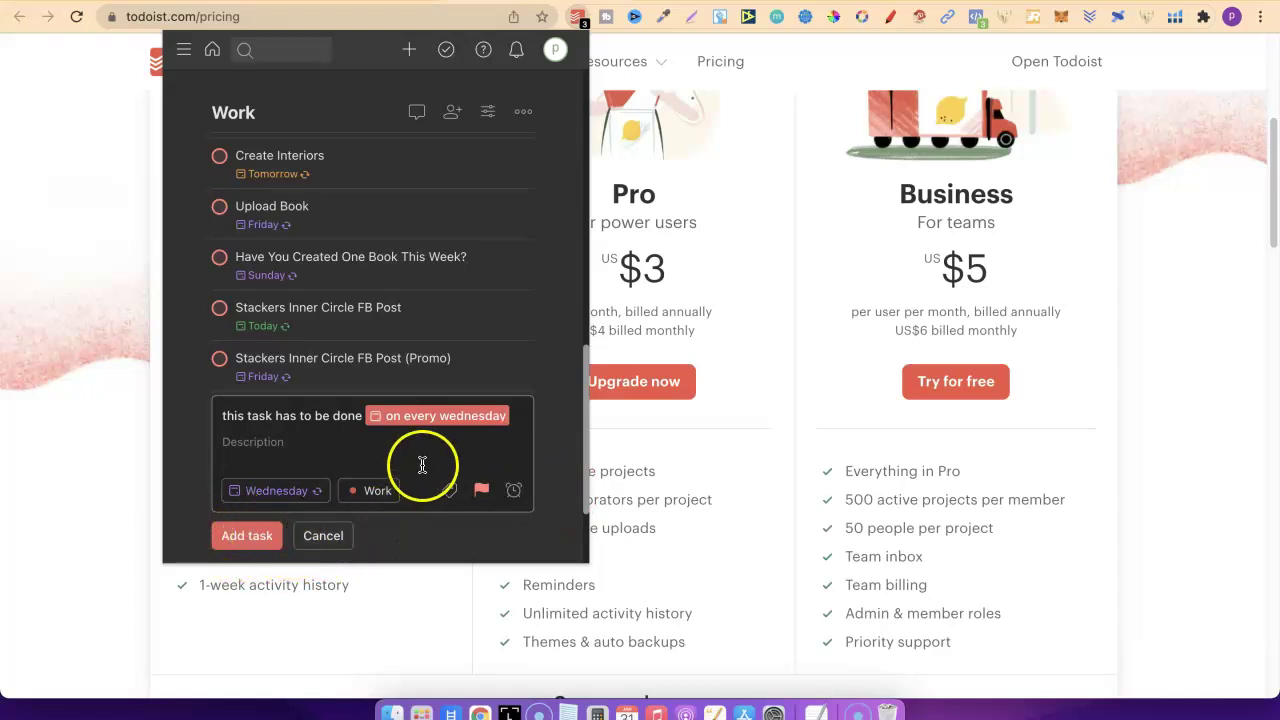
# Strip the recurring date wording, schedule the task for Today and save it
pyautogui.click(465, 431)
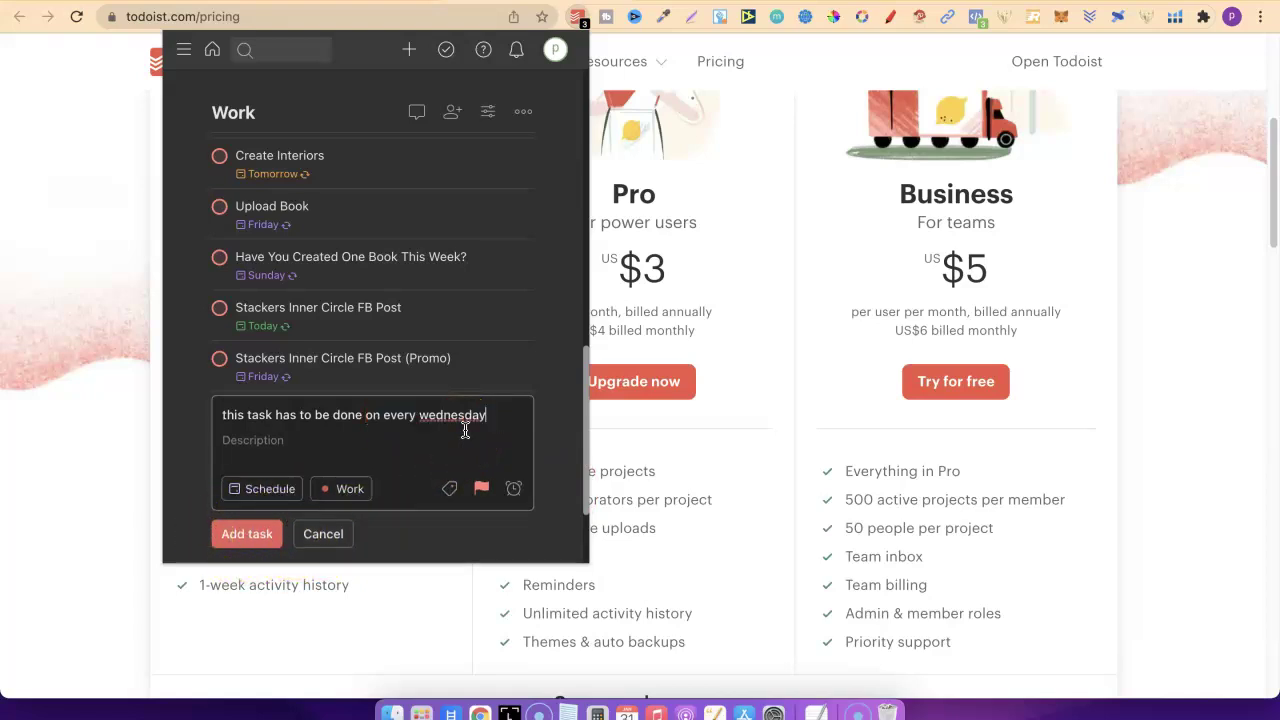
pyautogui.press('BackSpace')
pyautogui.press('BackSpace')
pyautogui.press('BackSpace')
pyautogui.press('BackSpace')
pyautogui.press('BackSpace')
pyautogui.press('BackSpace')
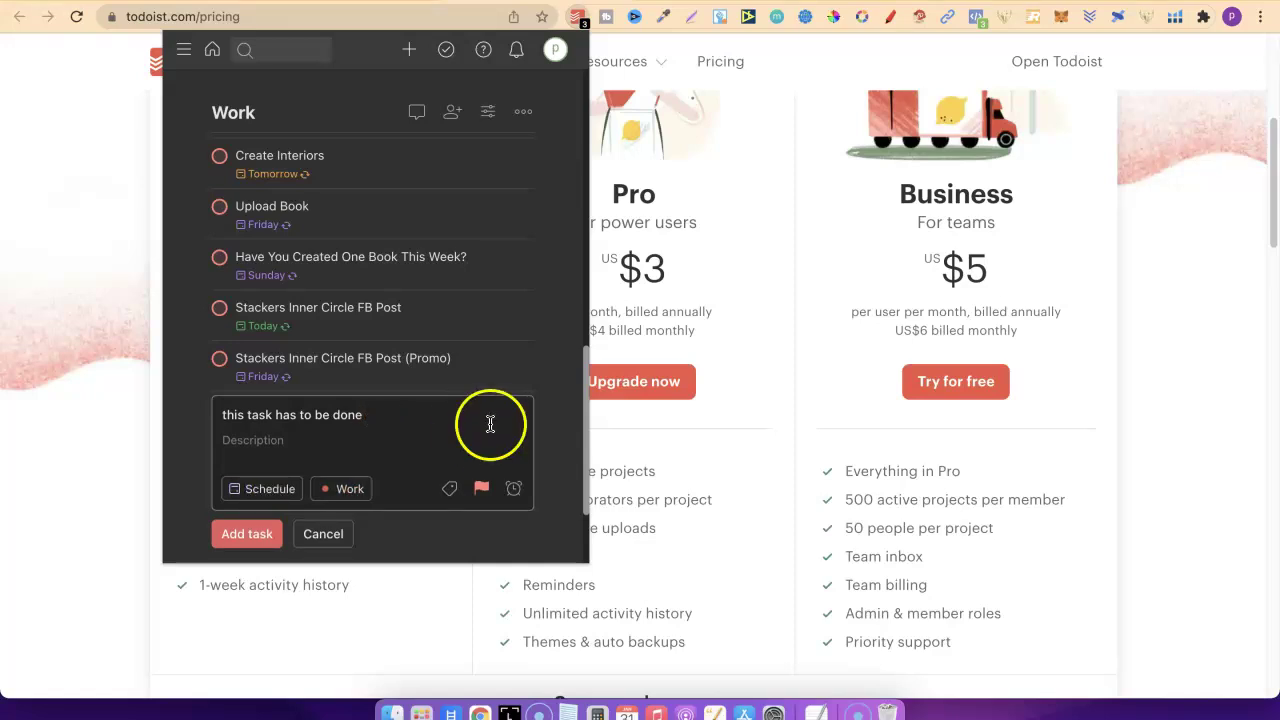
pyautogui.moveTo(368, 414); pyautogui.dragTo(212, 420)
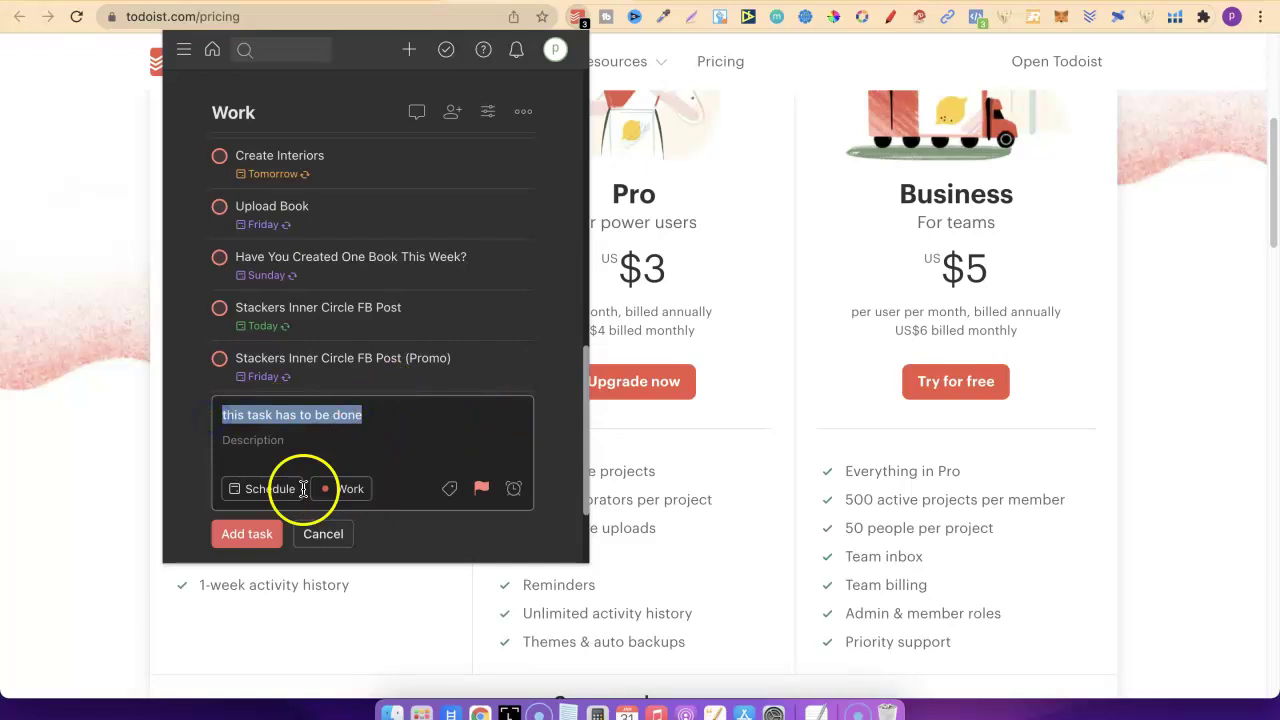
pyautogui.click(271, 489)
pyautogui.click(364, 198)
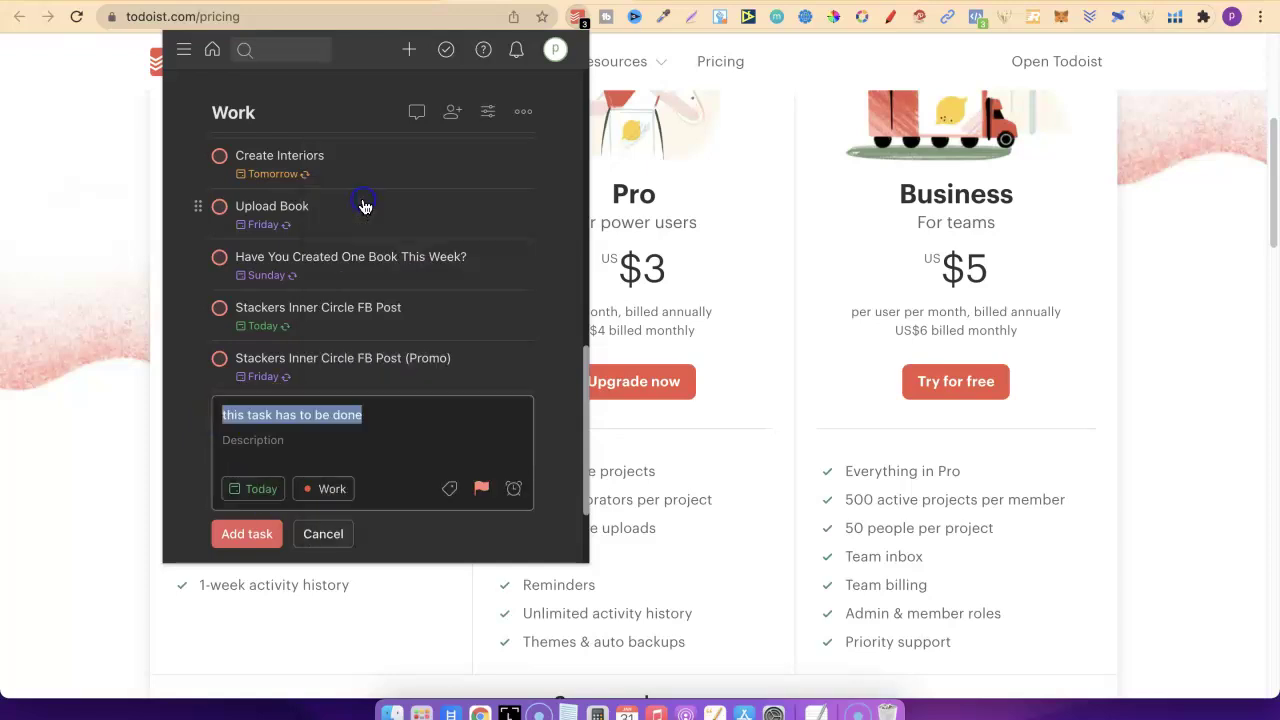
pyautogui.click(259, 536)
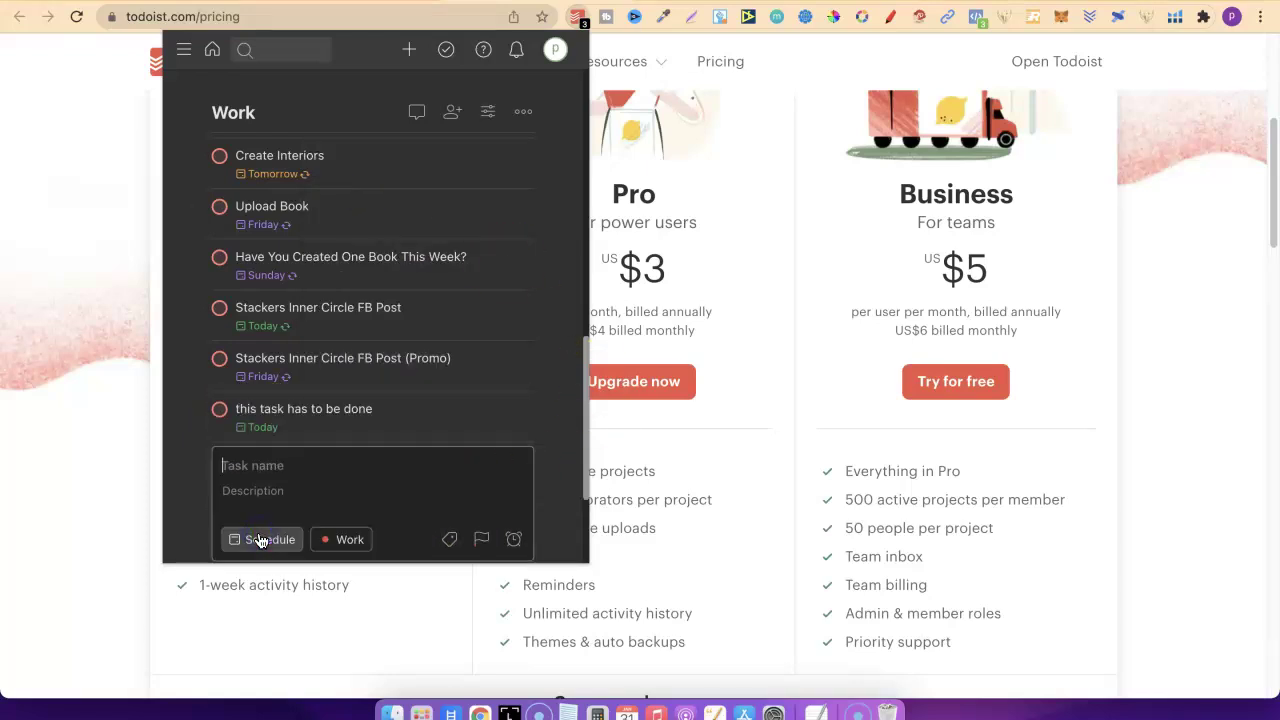
# Complete the new task, undo the completion, then delete the task
pyautogui.click(220, 412)
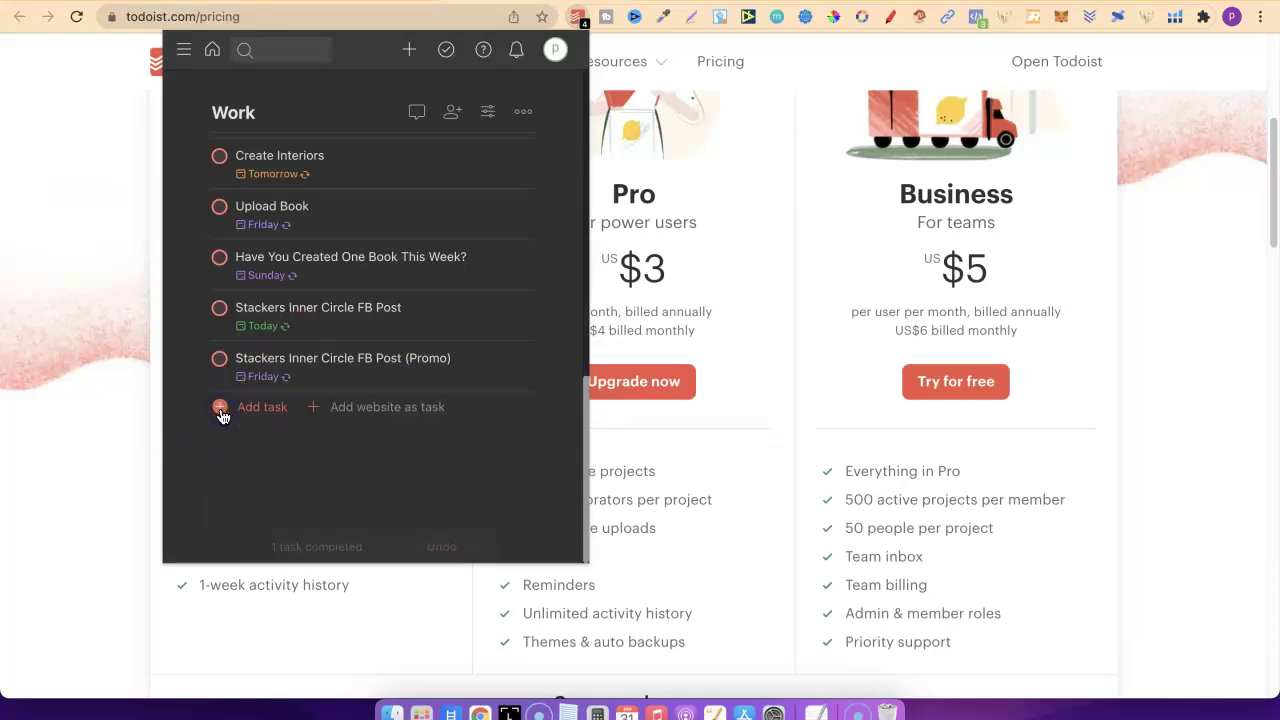
pyautogui.click(441, 533)
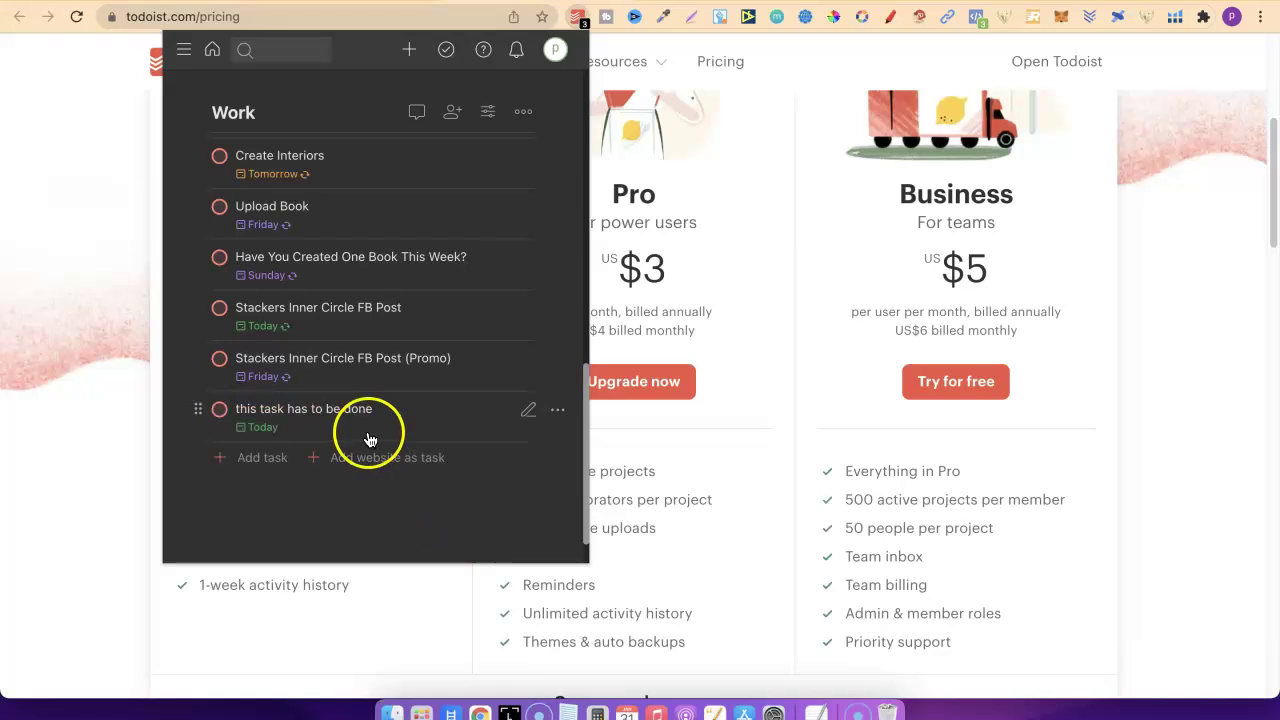
pyautogui.click(555, 411)
pyautogui.click(395, 530)
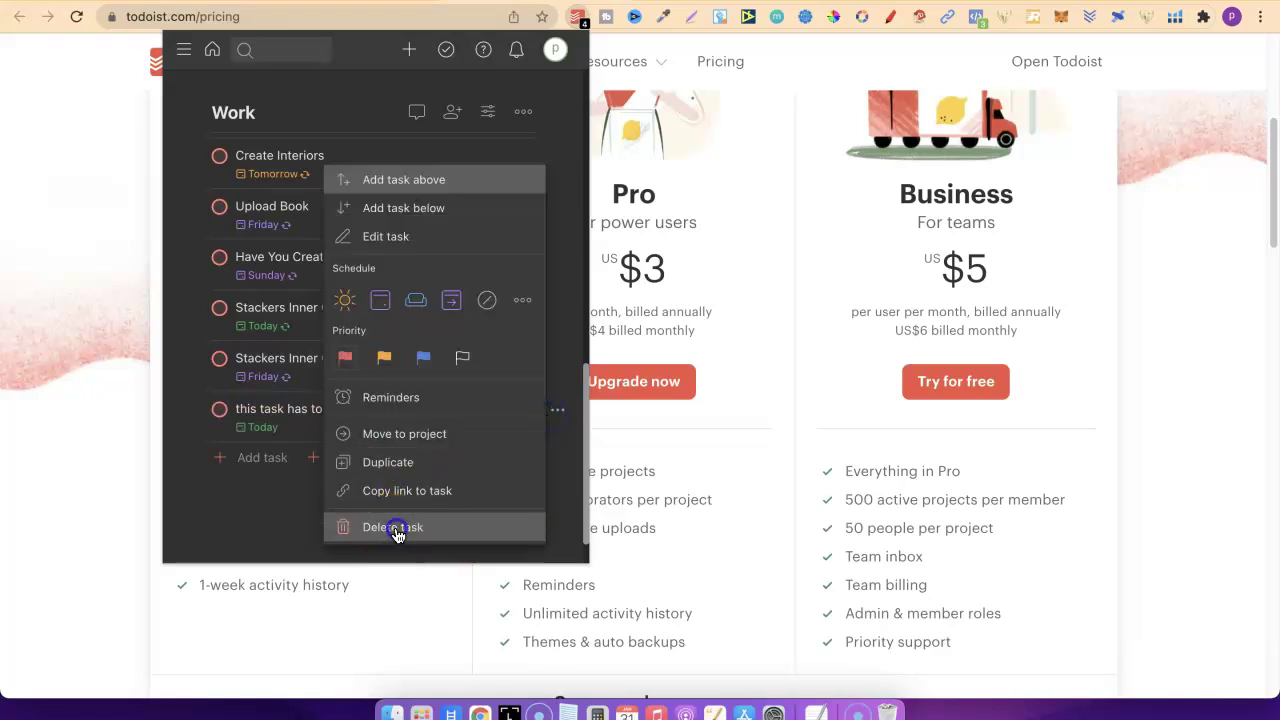
pyautogui.click(508, 366)
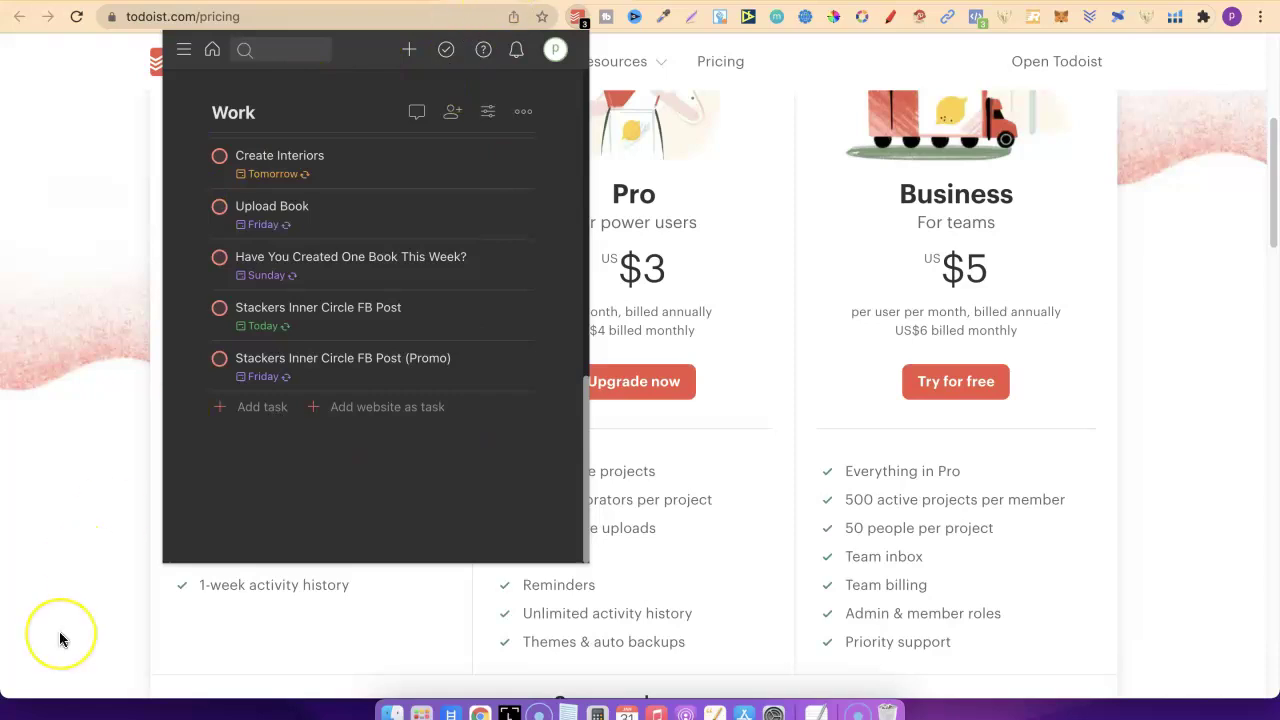
# Switch the extension to Today, then close and reopen the popup
pyautogui.click(185, 52)
pyautogui.click(234, 133)
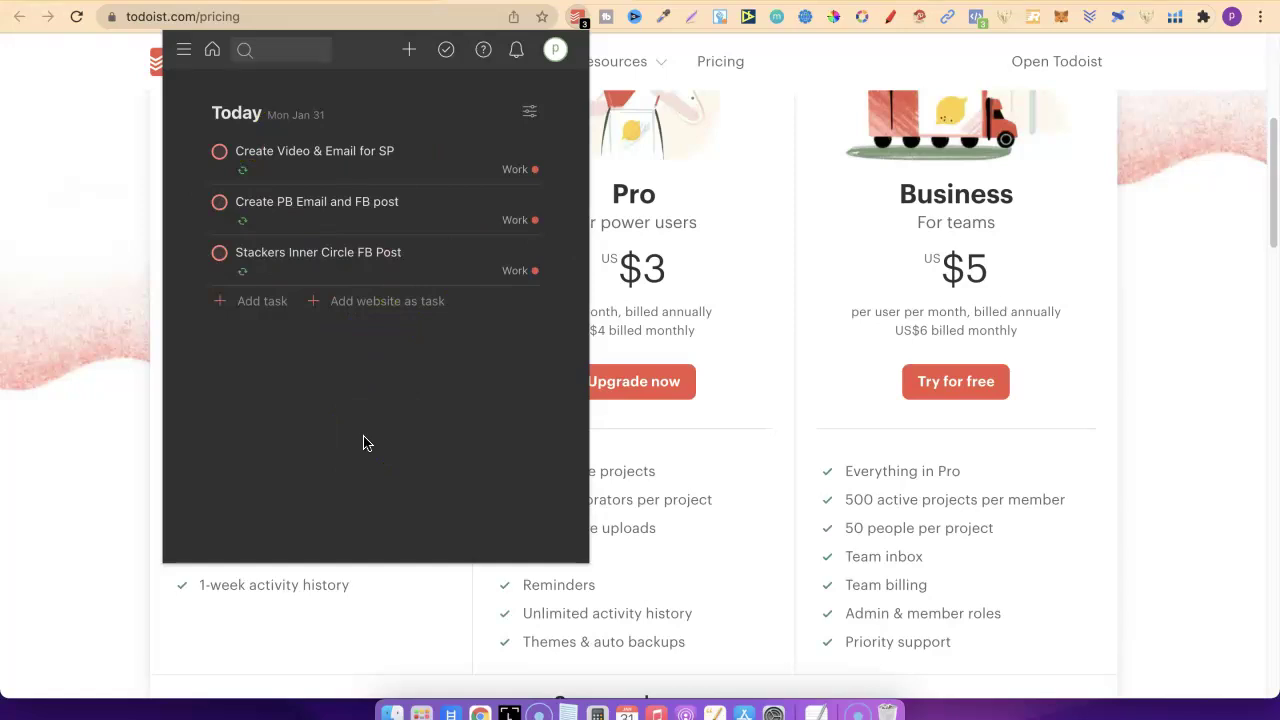
pyautogui.click(90, 200)
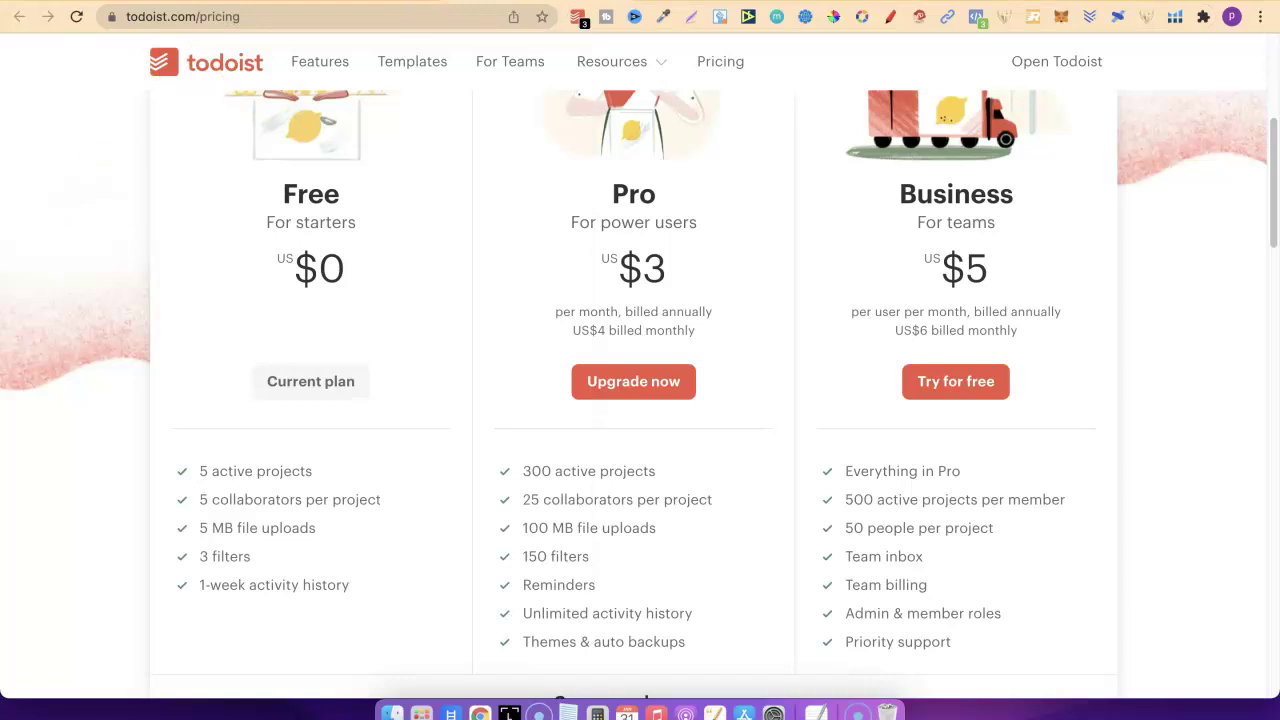
pyautogui.click(577, 17)
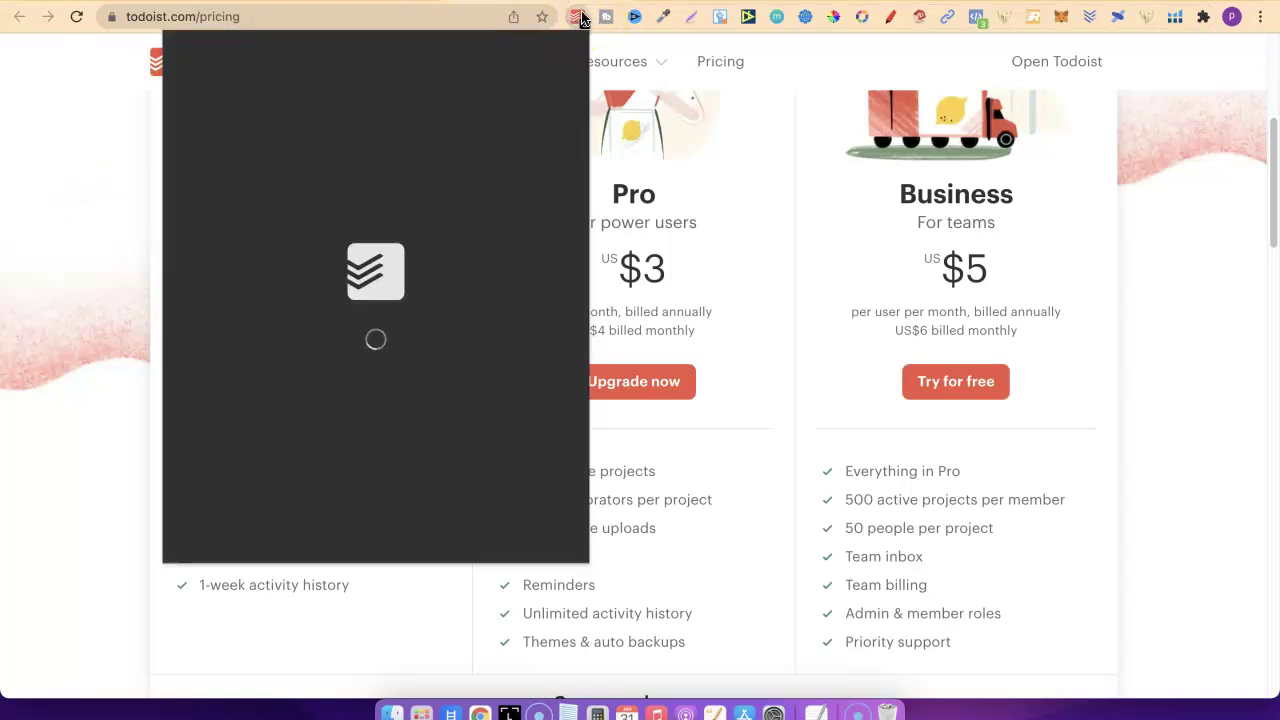
pyautogui.click(270, 160)
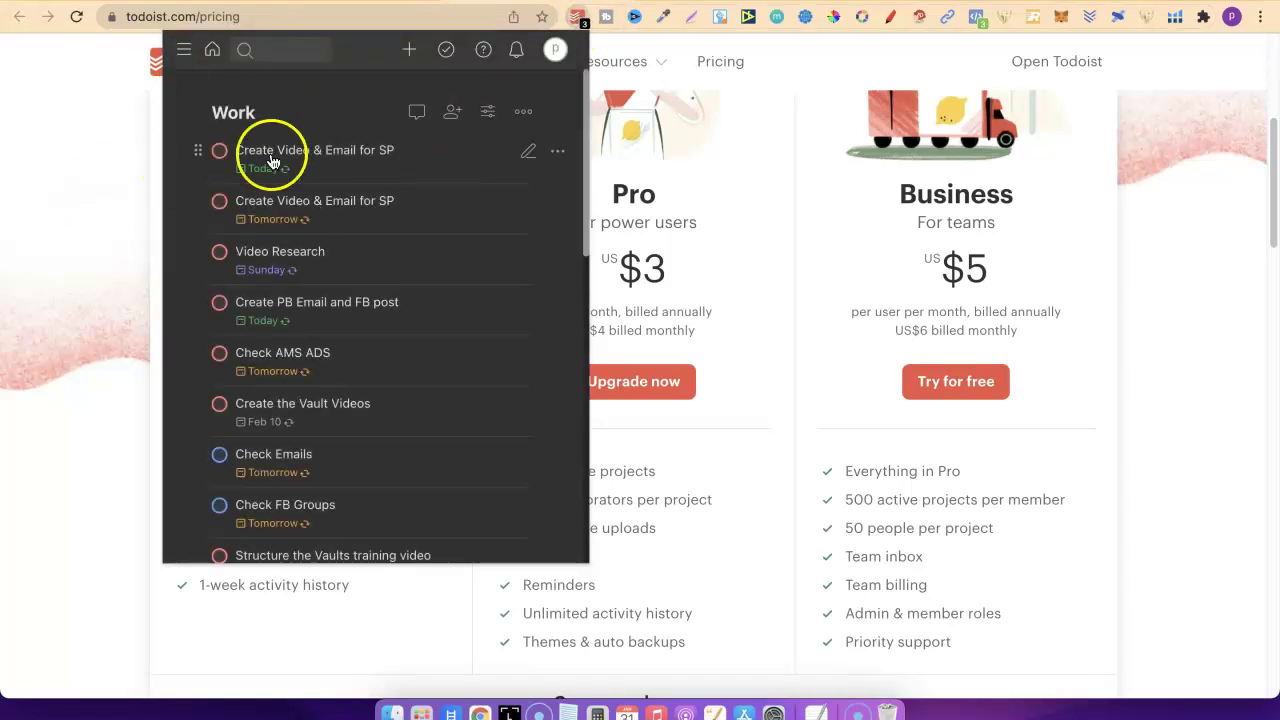
# Show Today again, load archived projects, then close the menu to reveal the Jan 31 tasks
pyautogui.click(183, 49)
pyautogui.click(271, 134)
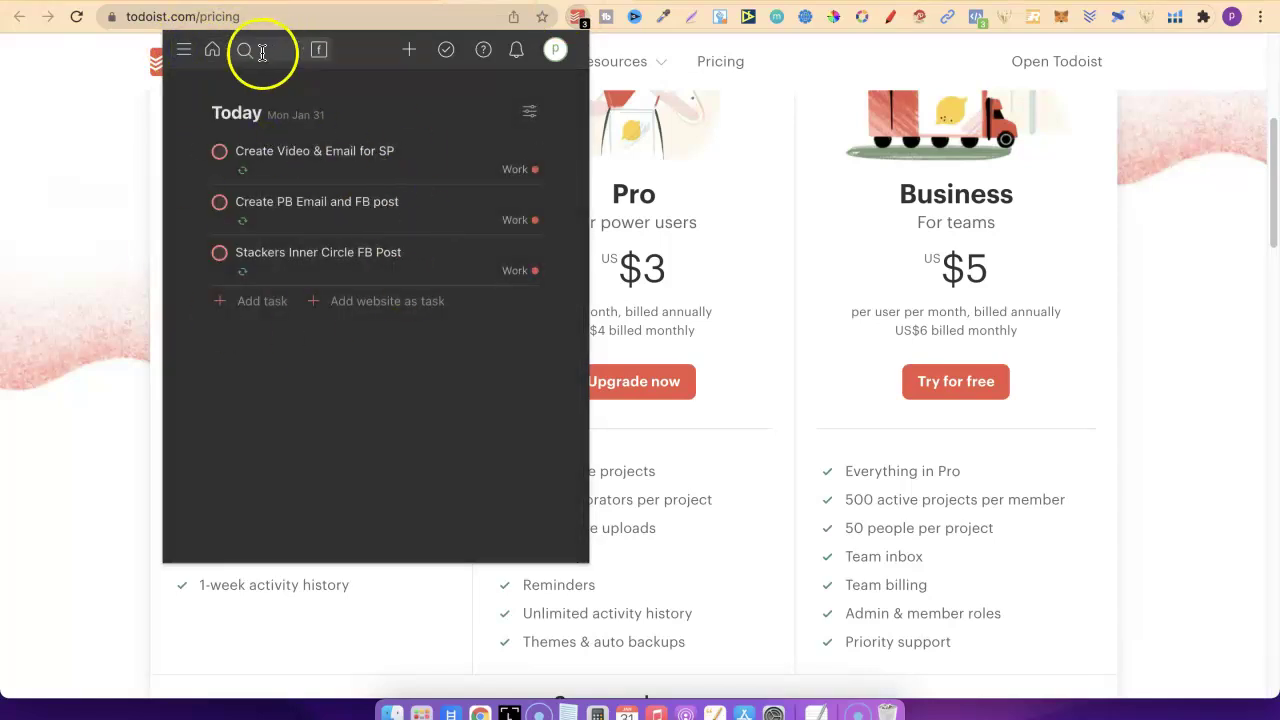
pyautogui.click(183, 49)
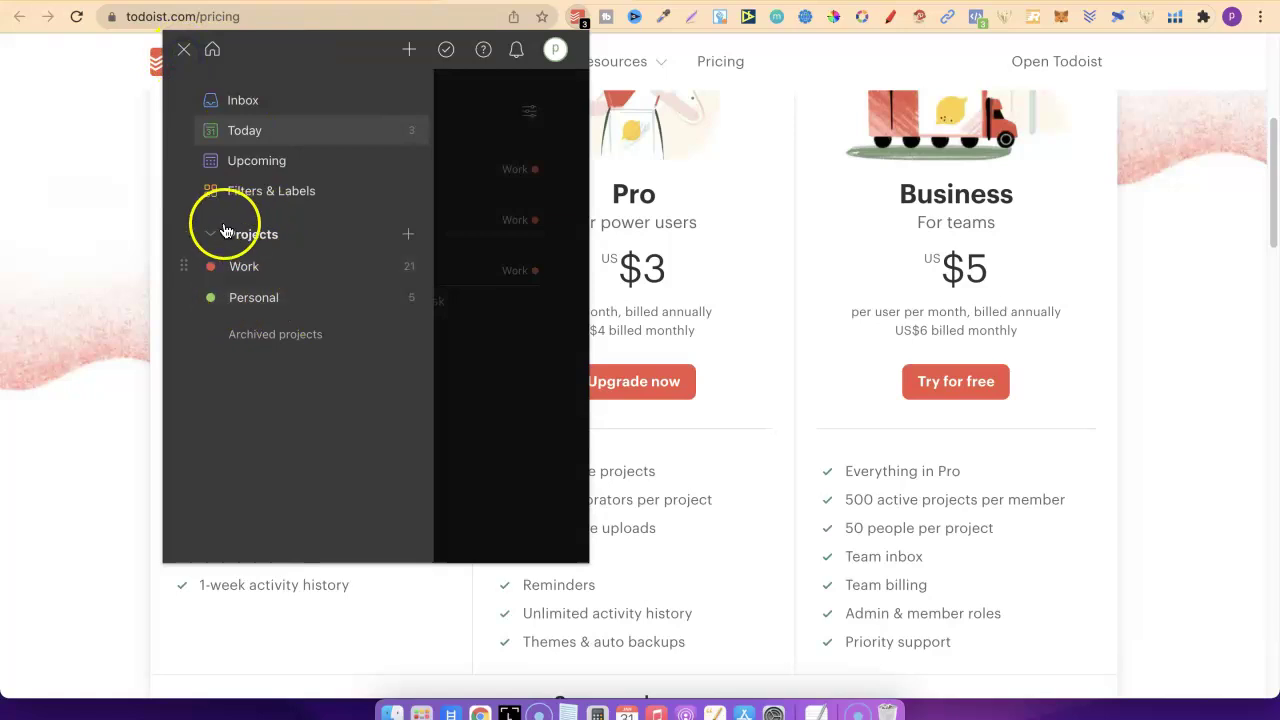
pyautogui.click(340, 334)
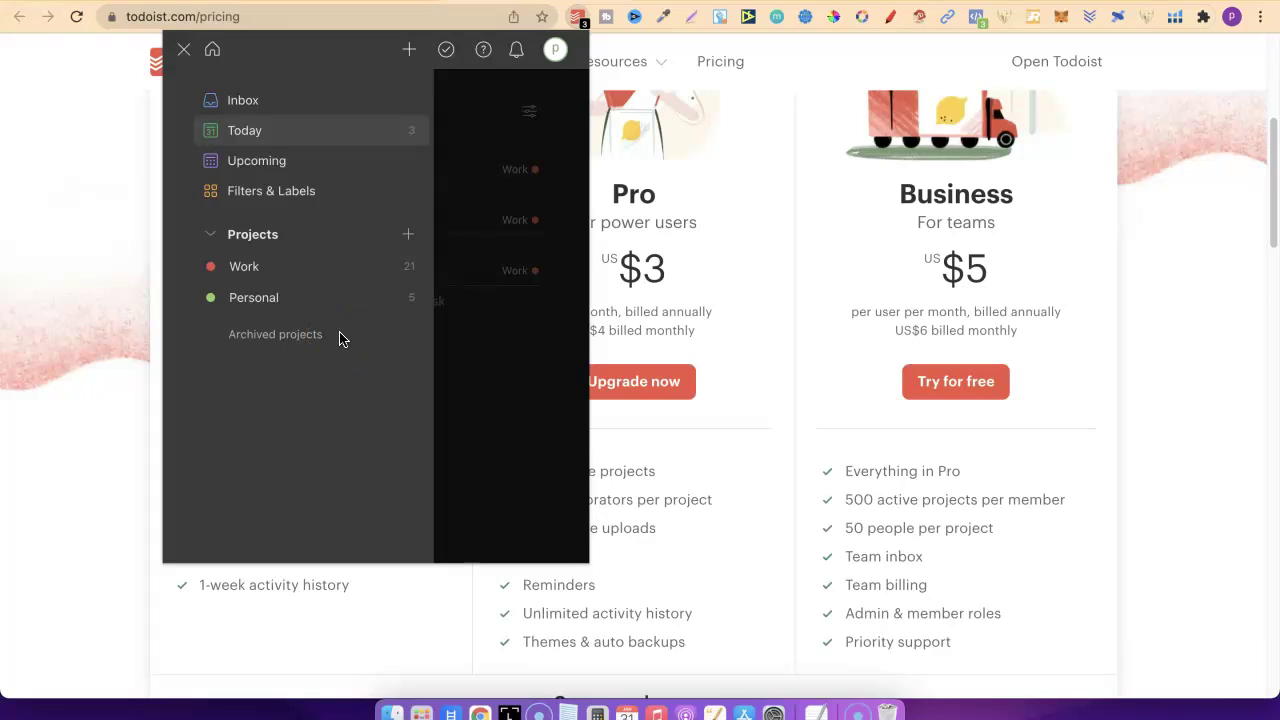
pyautogui.click(505, 429)
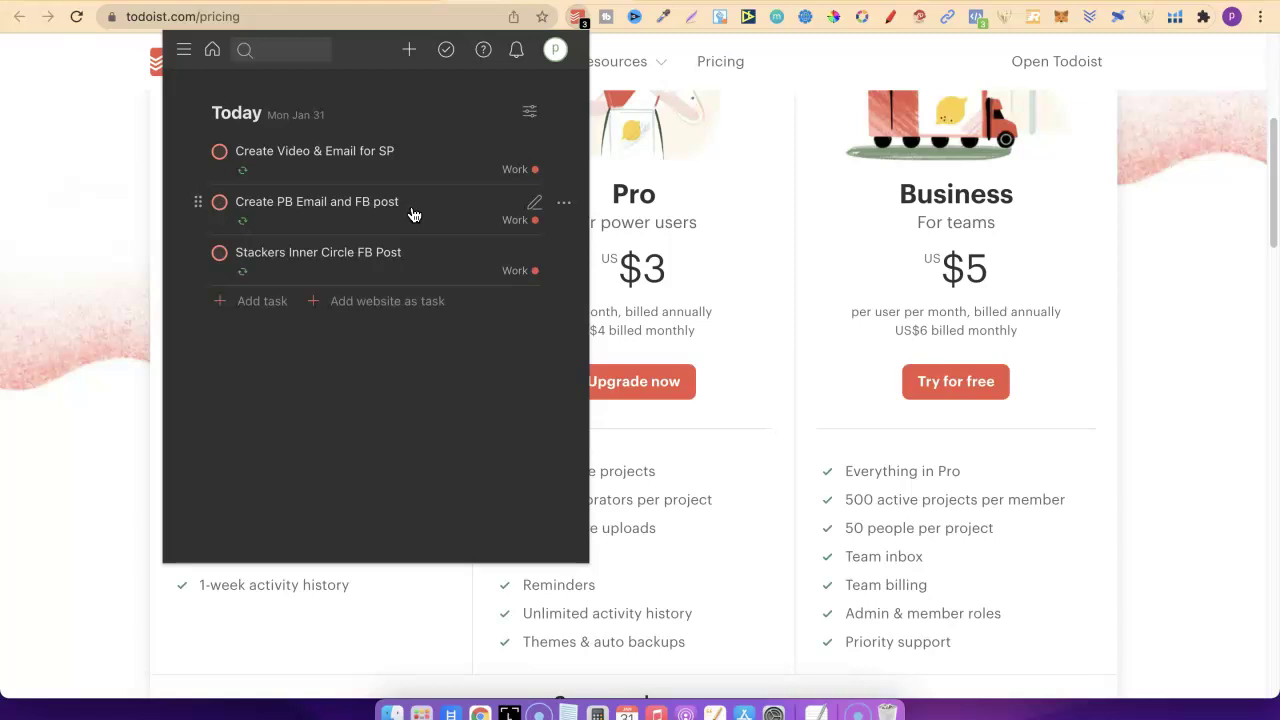
# Dismiss the extension popup and move on from the 2019 review's 1720 completed tasks to the 2021 Year in Review
pyautogui.click(1137, 222)
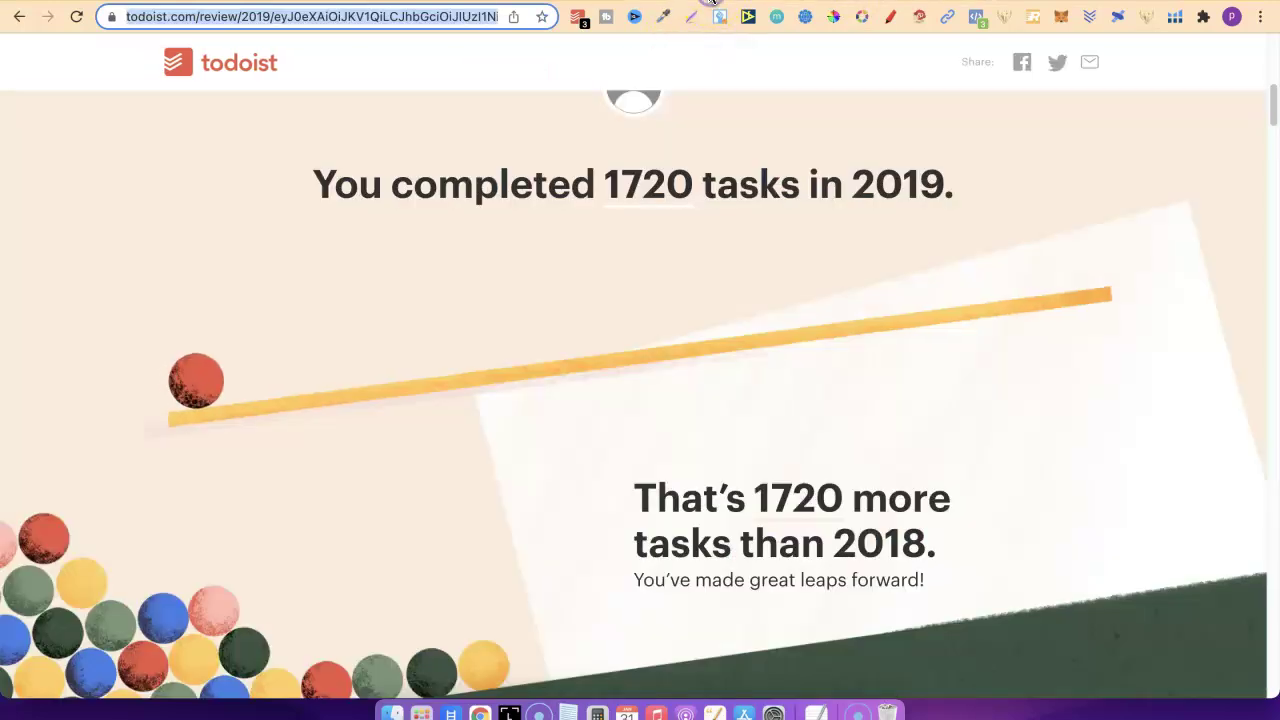
pyautogui.moveTo(1267, 110); pyautogui.dragTo(1273, 38)
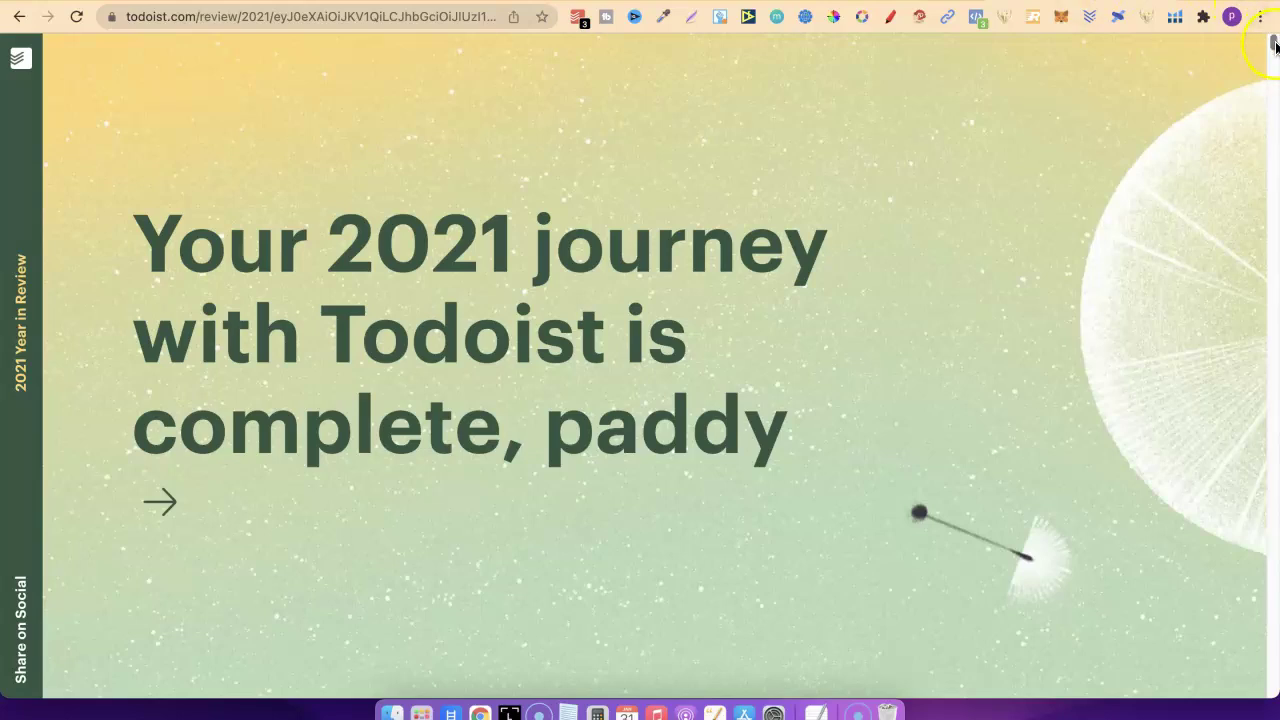
# Slide the 2021 review from 3,063 completed tasks down to the weekday chart naming Friday best (529 tasks)
pyautogui.scroll(-10, 1273, 48)
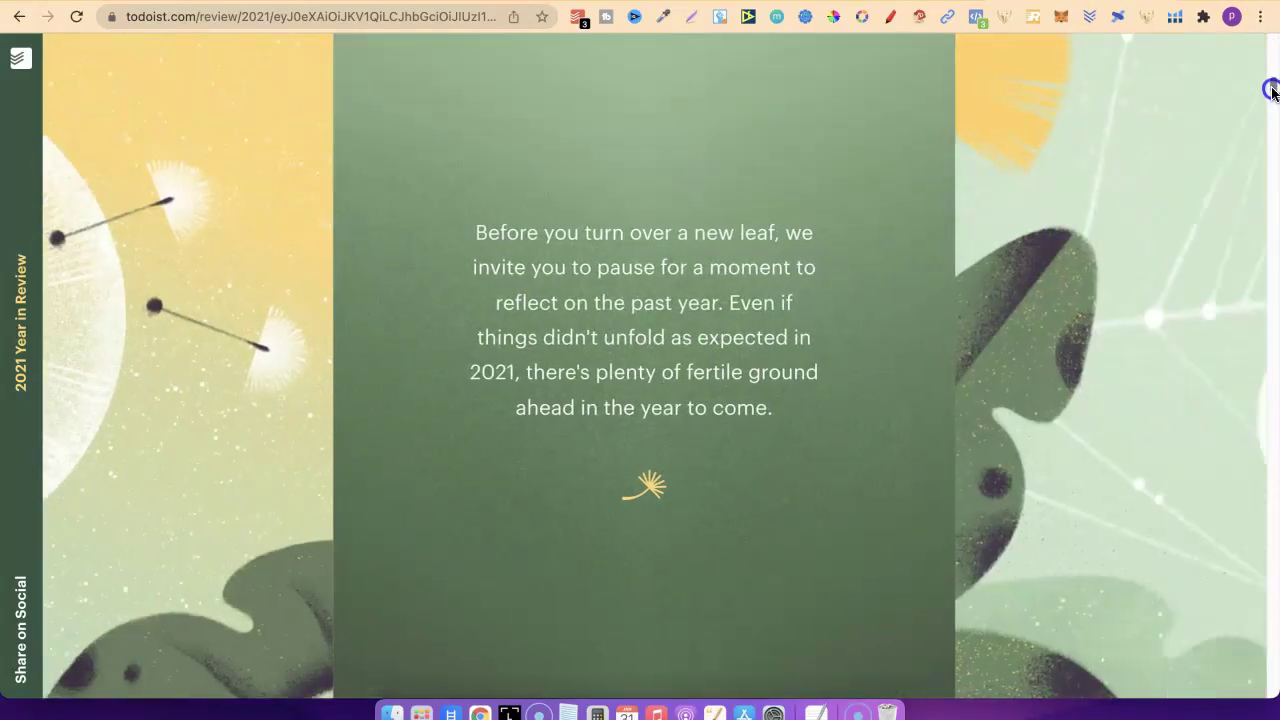
pyautogui.moveTo(1272, 90); pyautogui.dragTo(1266, 129)
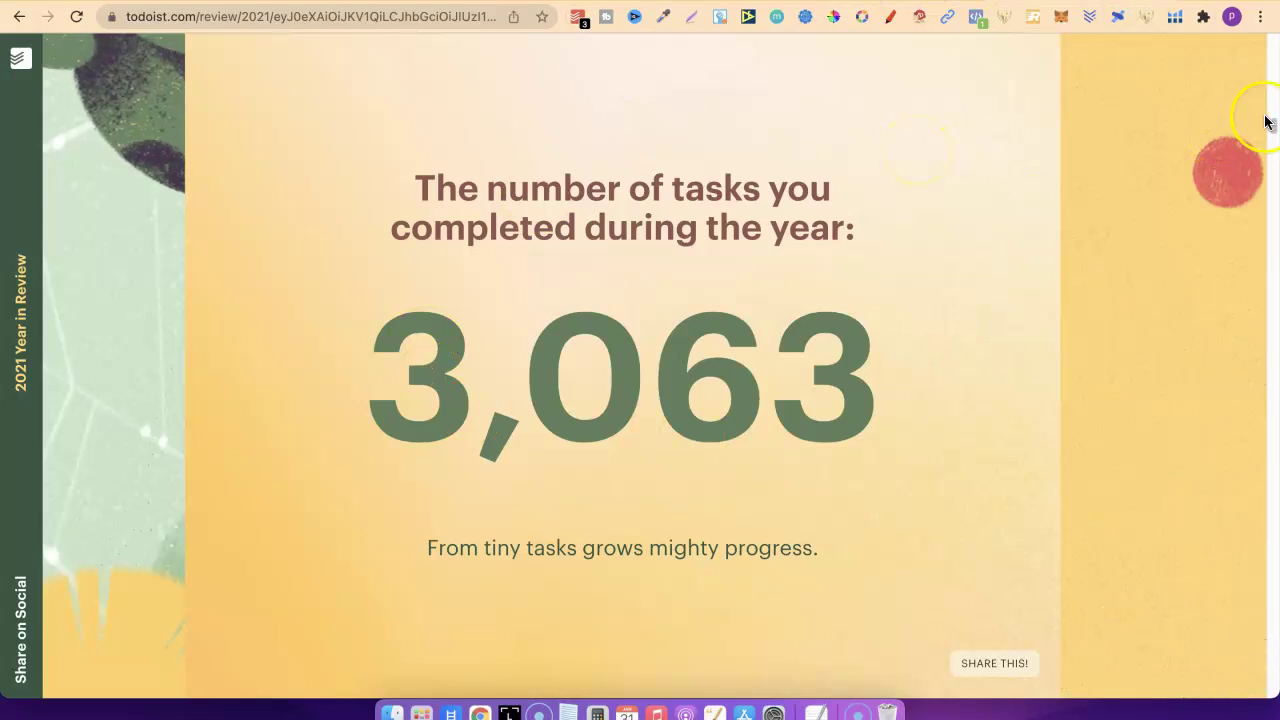
pyautogui.moveTo(1272, 127); pyautogui.dragTo(1266, 181)
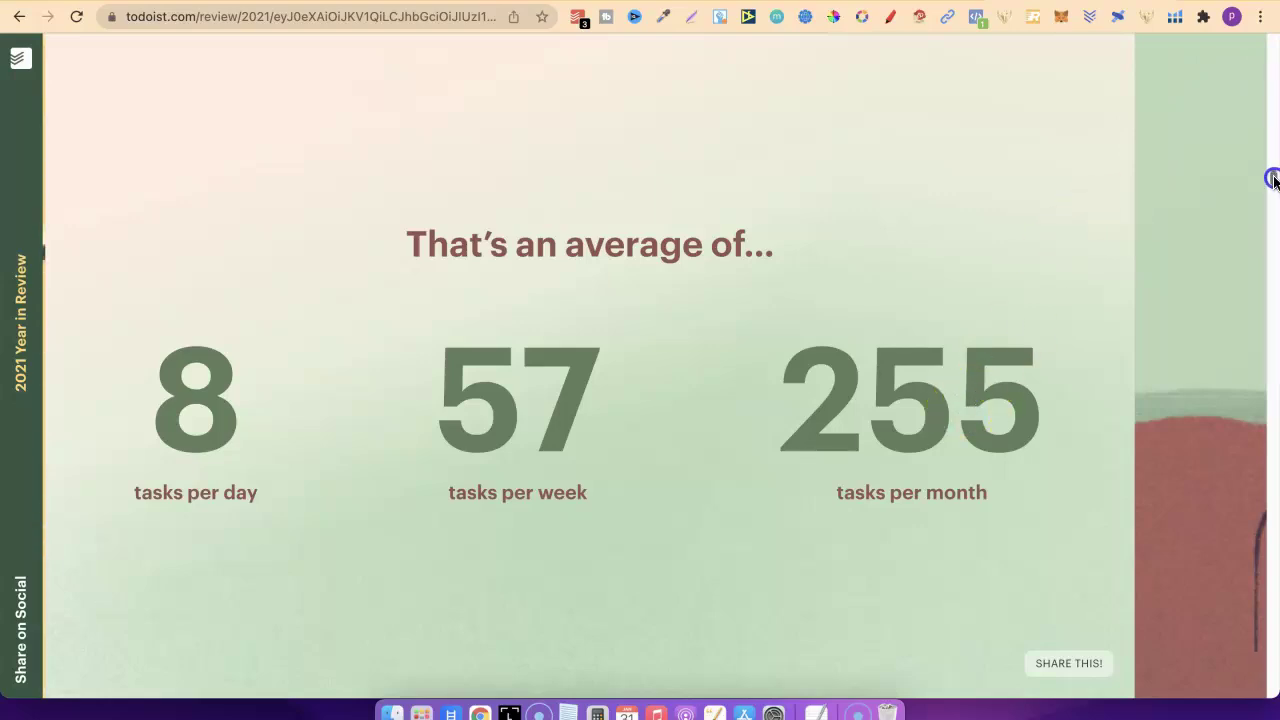
pyautogui.moveTo(1272, 178); pyautogui.dragTo(1271, 230)
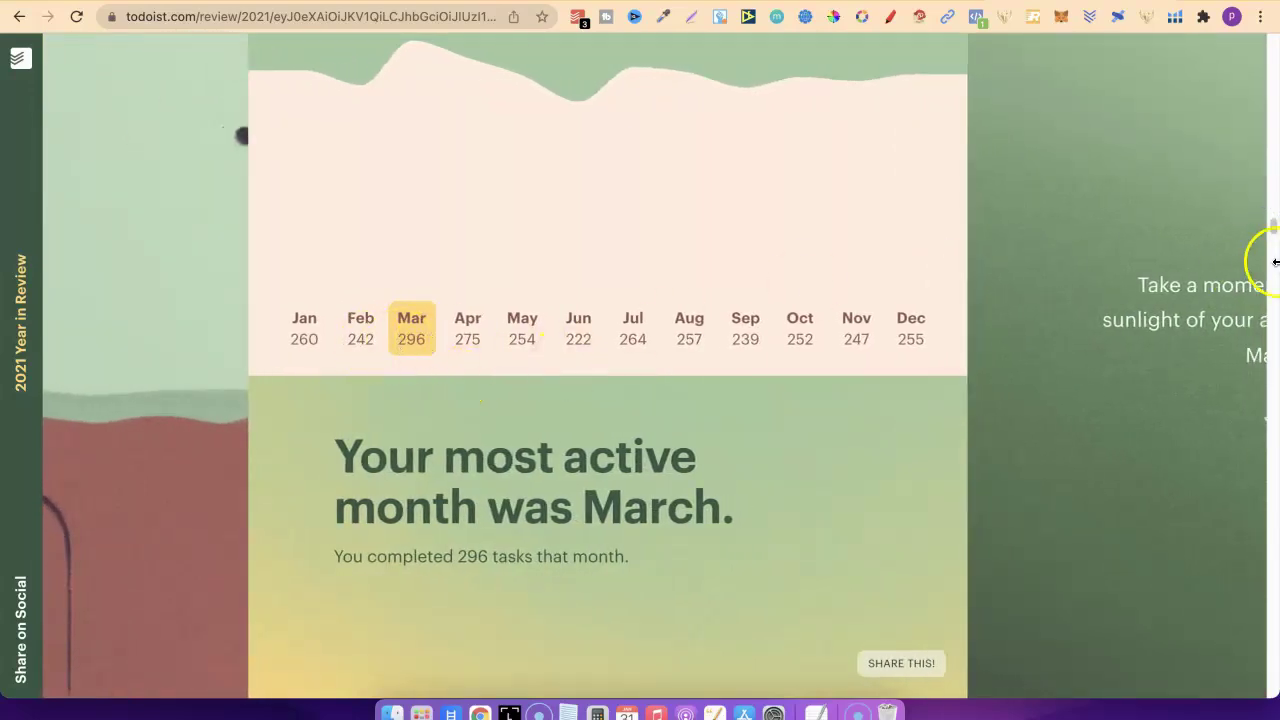
pyautogui.moveTo(1271, 233); pyautogui.dragTo(1273, 268)
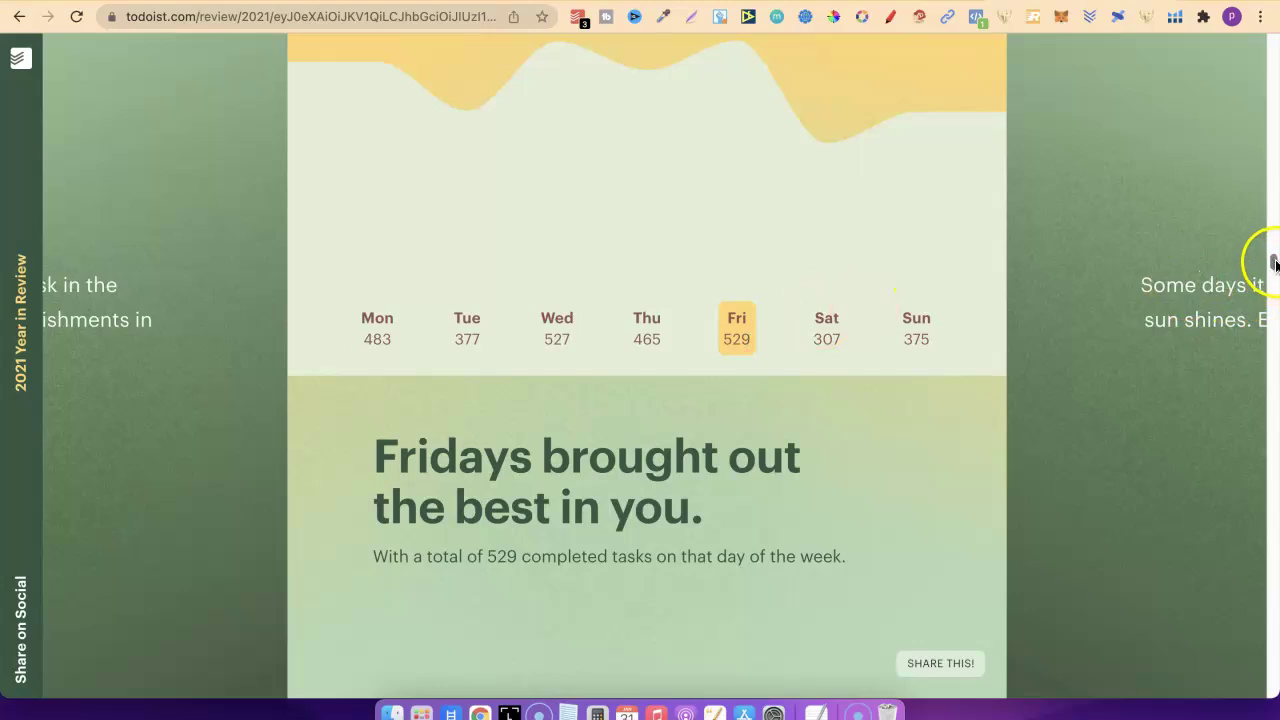
# Advance the 2021 review to the Wednesdays-at-8-AM postponement panel and show the extension's three Today tasks
pyautogui.moveTo(1274, 263); pyautogui.dragTo(1274, 303)
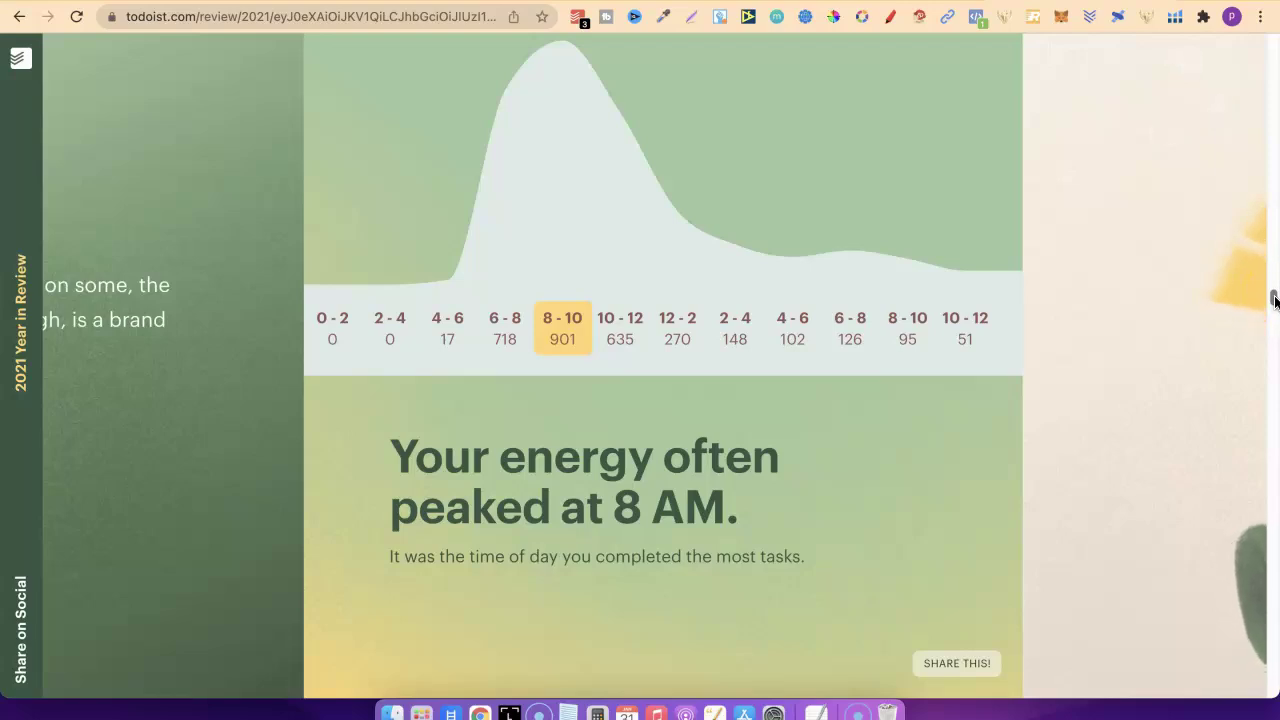
pyautogui.moveTo(1274, 300); pyautogui.dragTo(1274, 347)
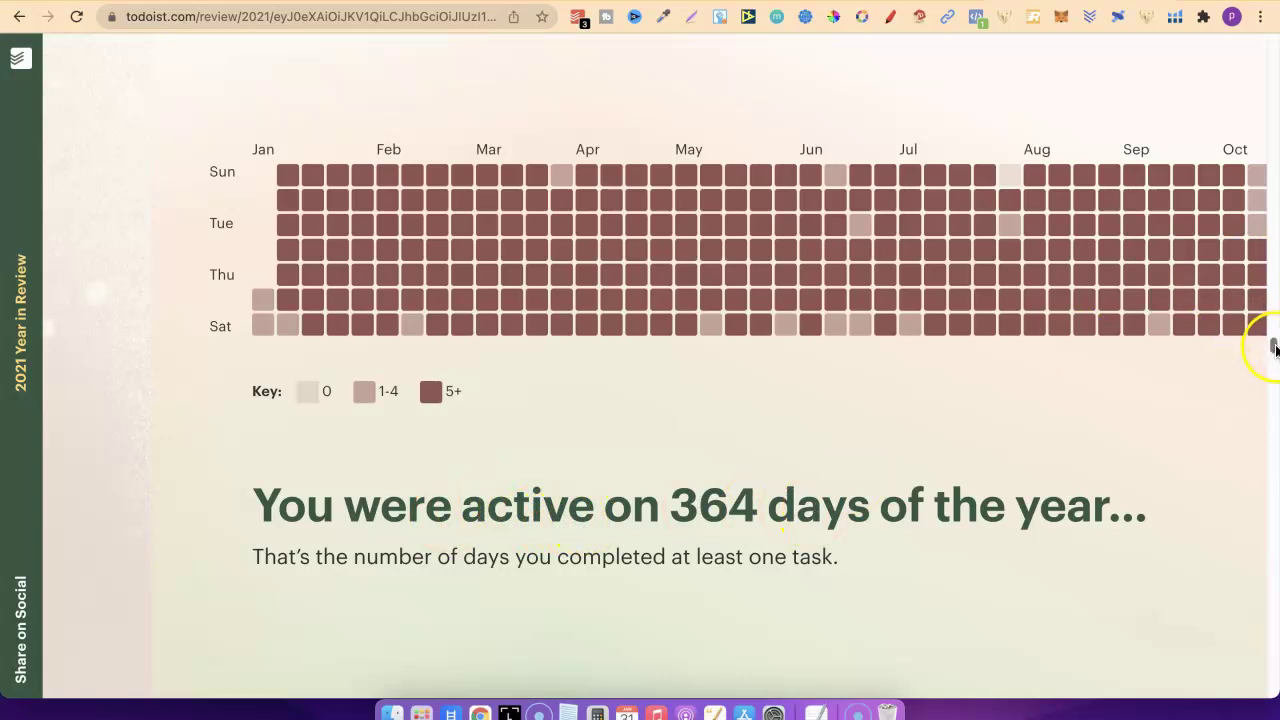
pyautogui.moveTo(1271, 337); pyautogui.dragTo(1274, 347)
pyautogui.hscroll(5, 1274, 346)
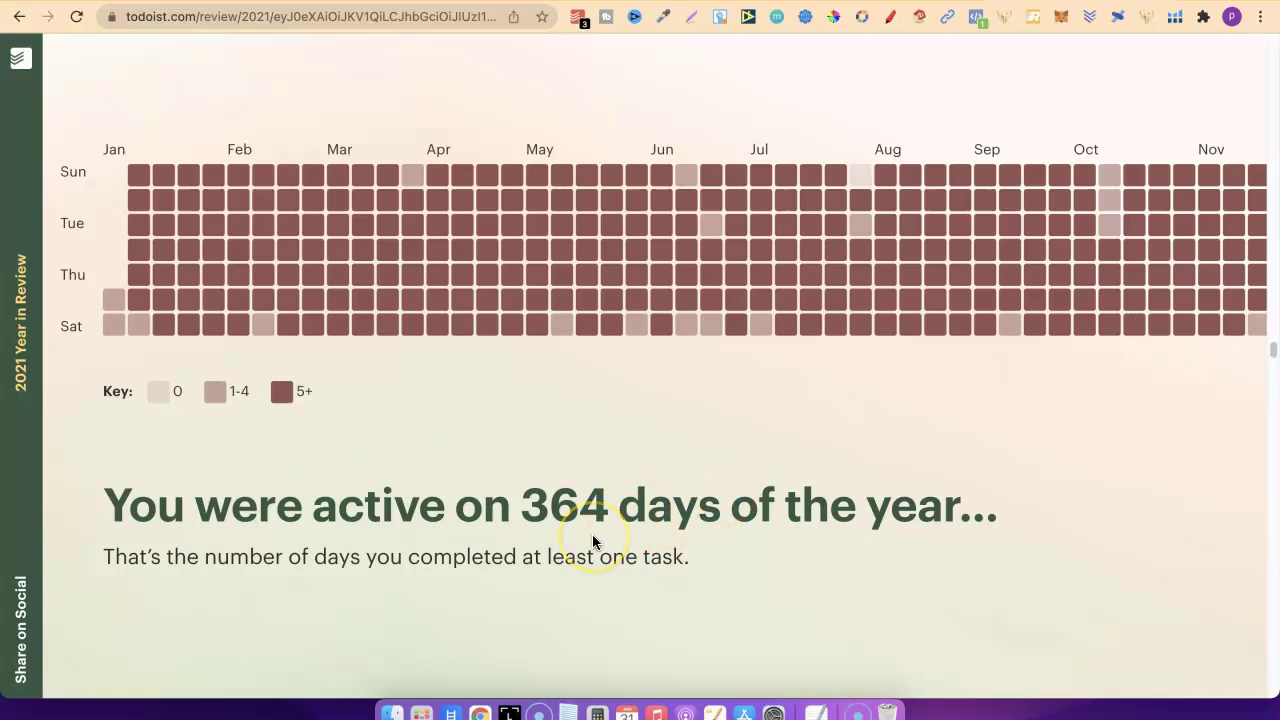
pyautogui.moveTo(1273, 358); pyautogui.dragTo(1266, 414)
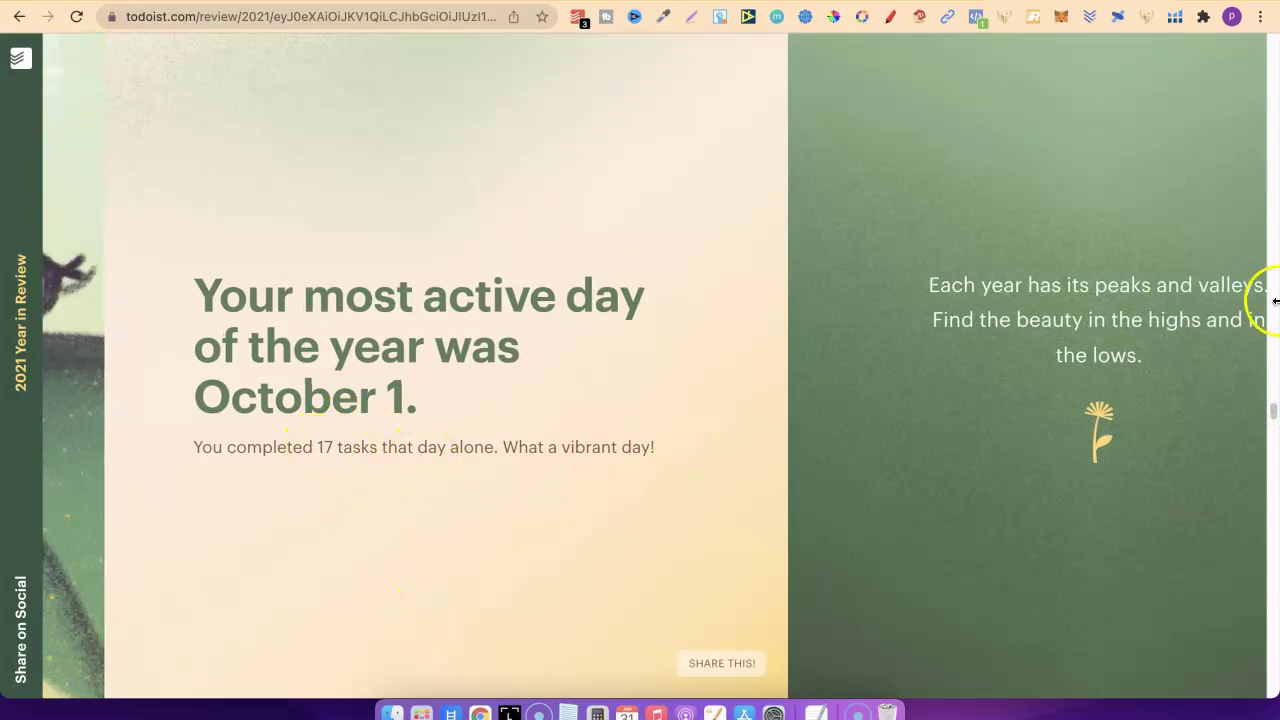
pyautogui.moveTo(1270, 412); pyautogui.dragTo(1269, 446)
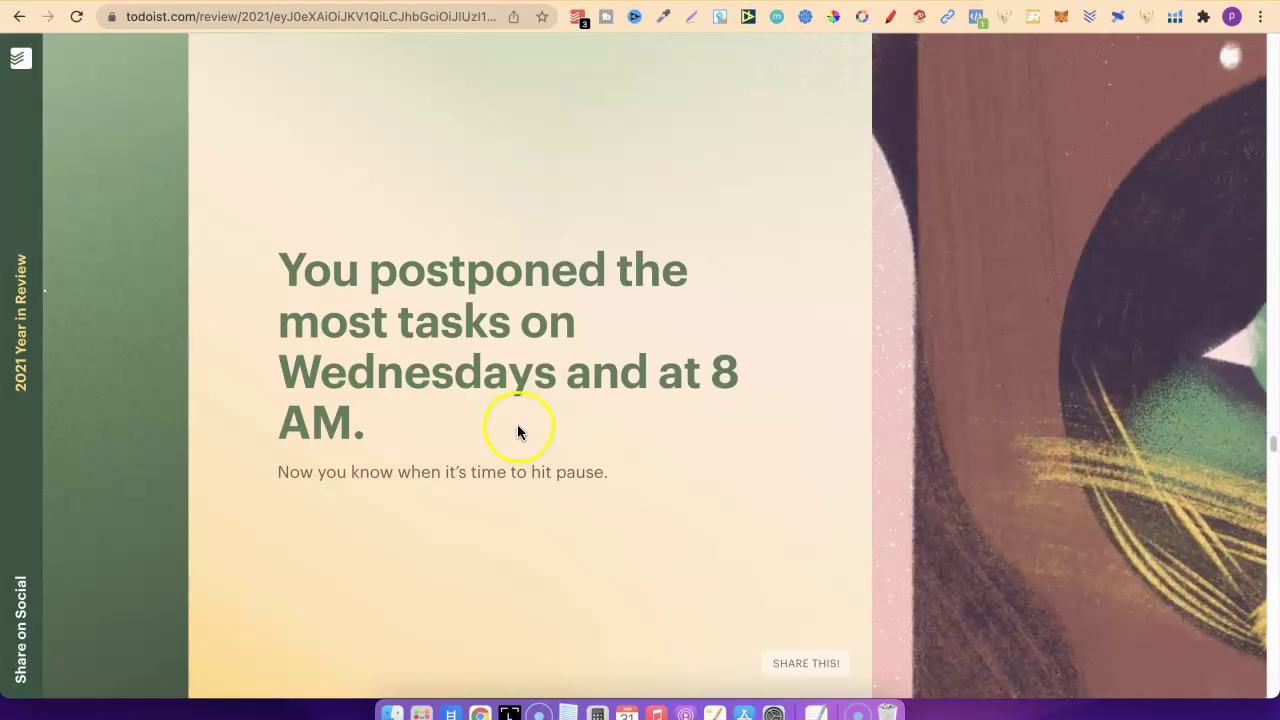
pyautogui.click(579, 19)
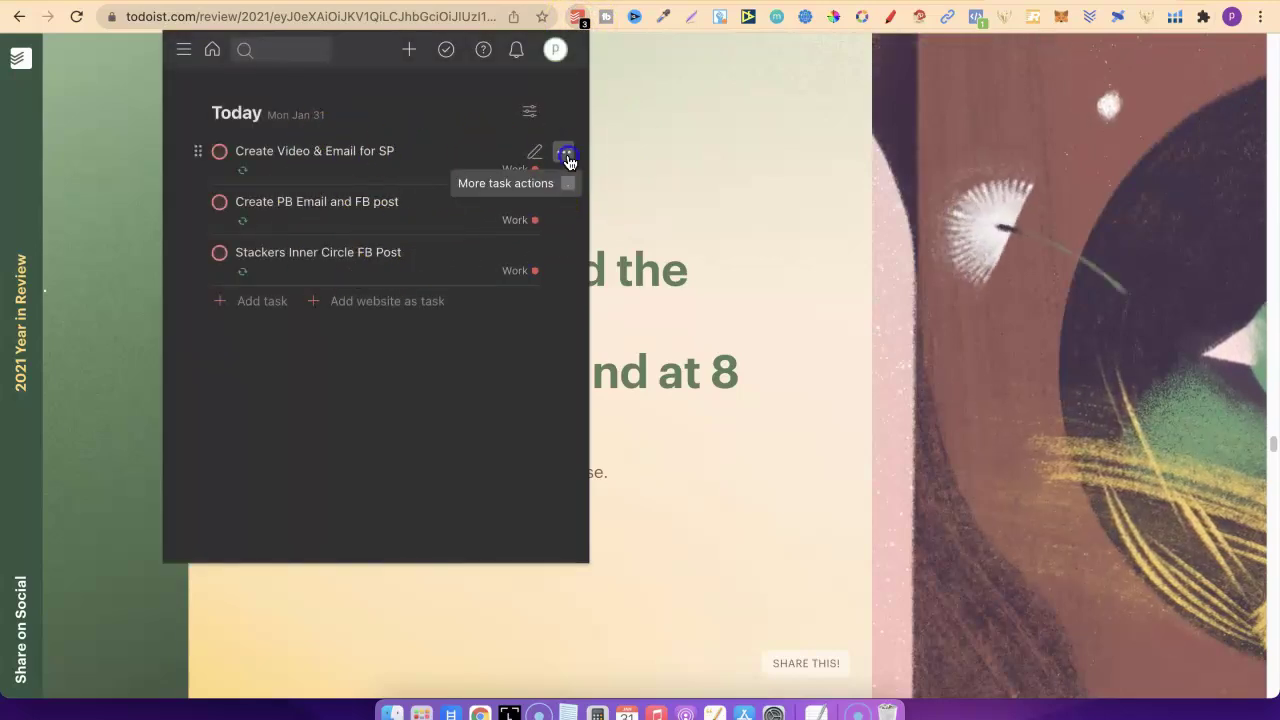
# Check the first task's Postpone options, then close the extension without changing anything
pyautogui.click(564, 152)
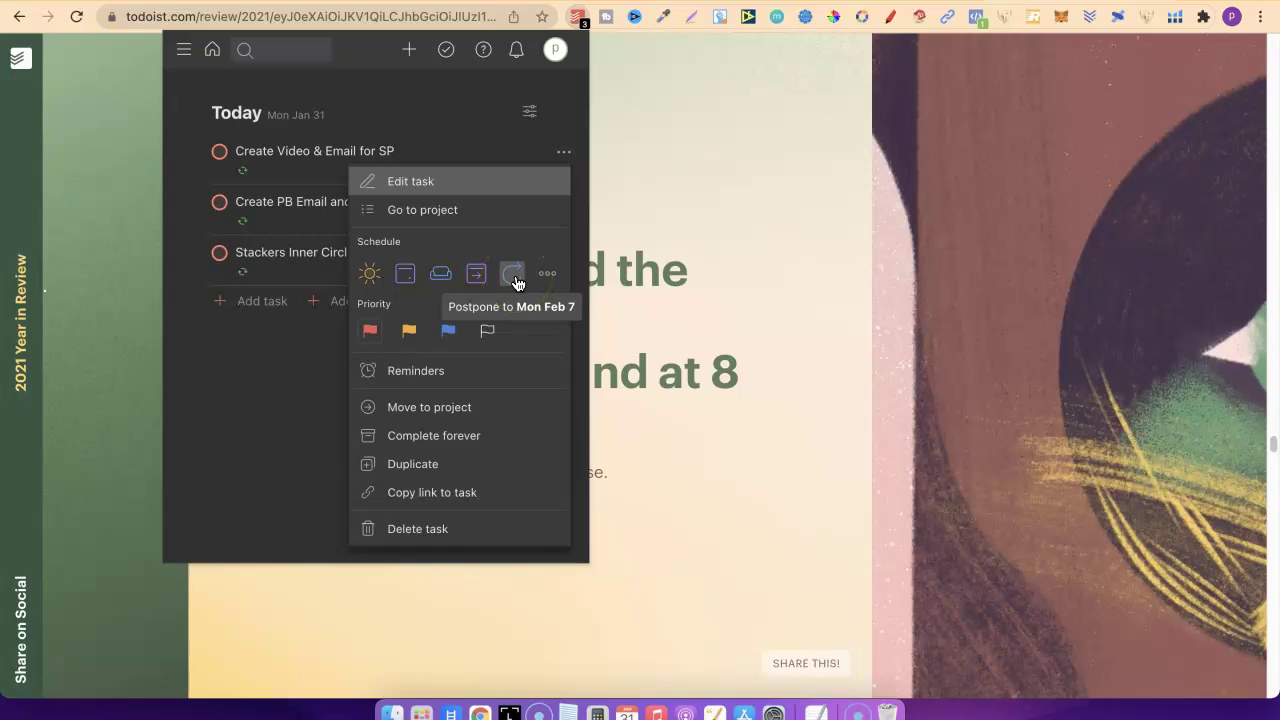
pyautogui.click(760, 269)
# Scroll the 2021 review past the 163-day daily streak to the 51-week streak, 10 Jan to 30 Dec
pyautogui.click(580, 443)
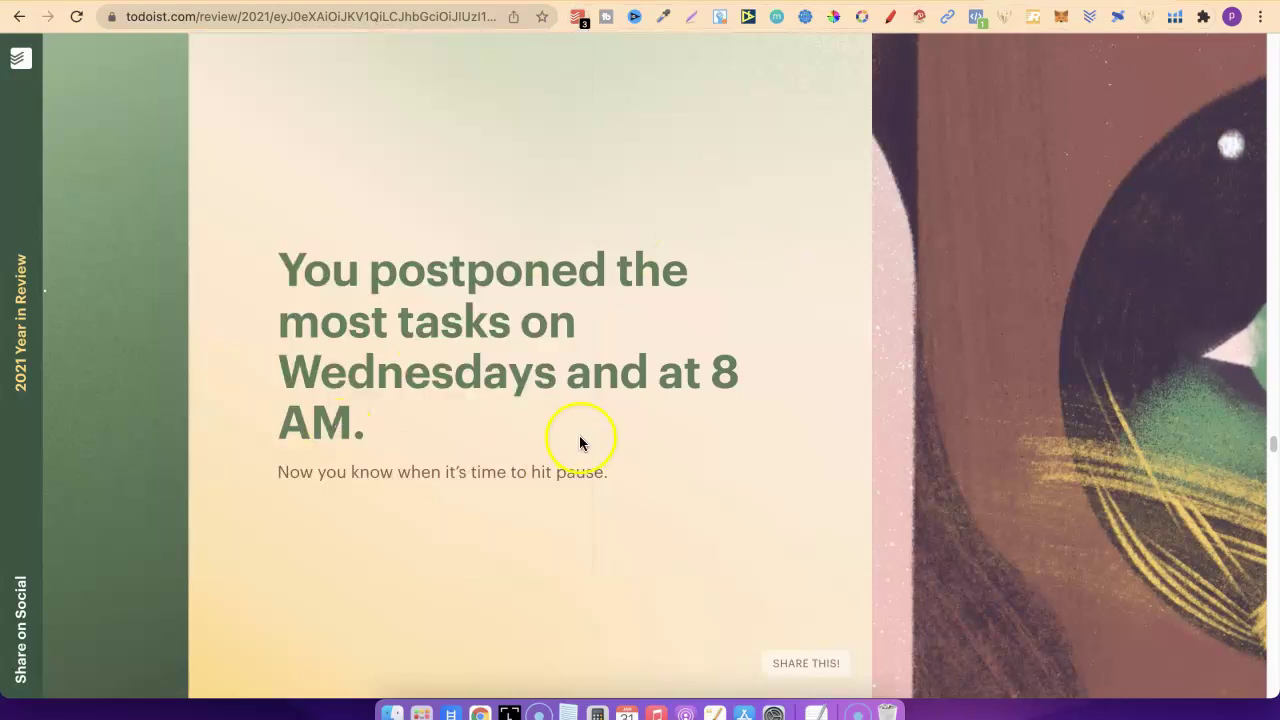
pyautogui.moveTo(370, 272); pyautogui.dragTo(579, 273)
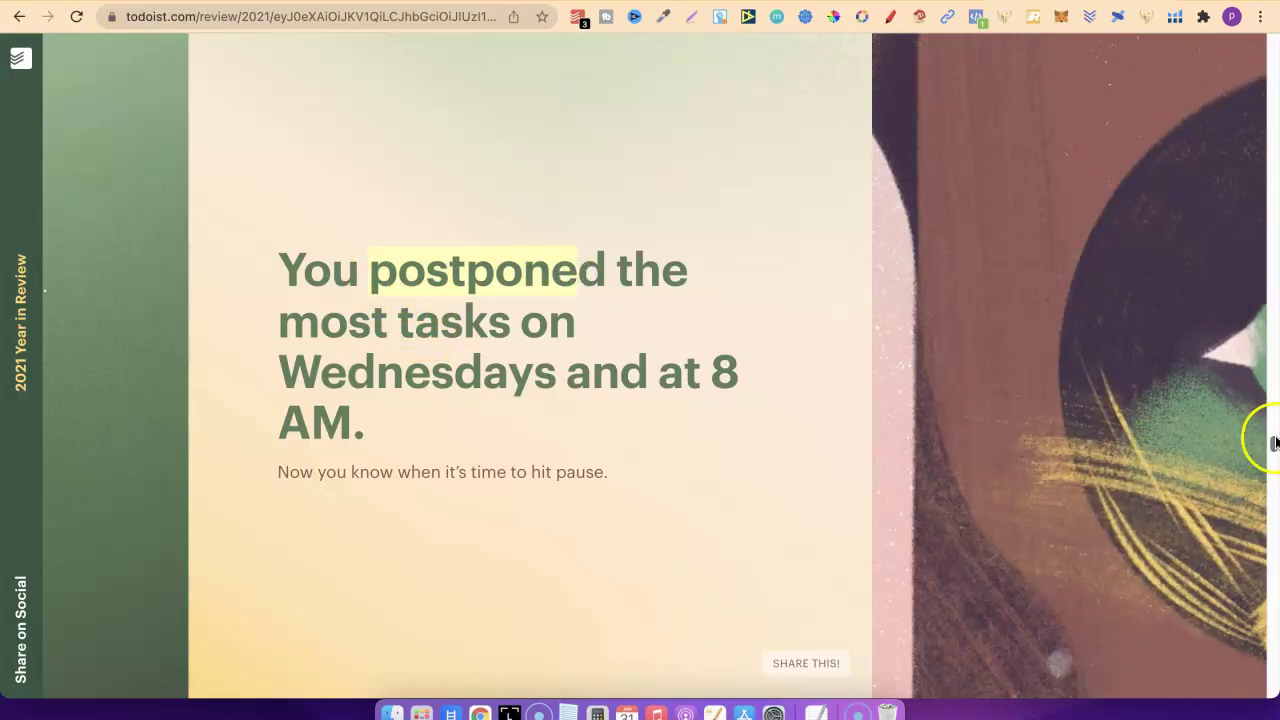
pyautogui.scroll(-5, 1274, 443)
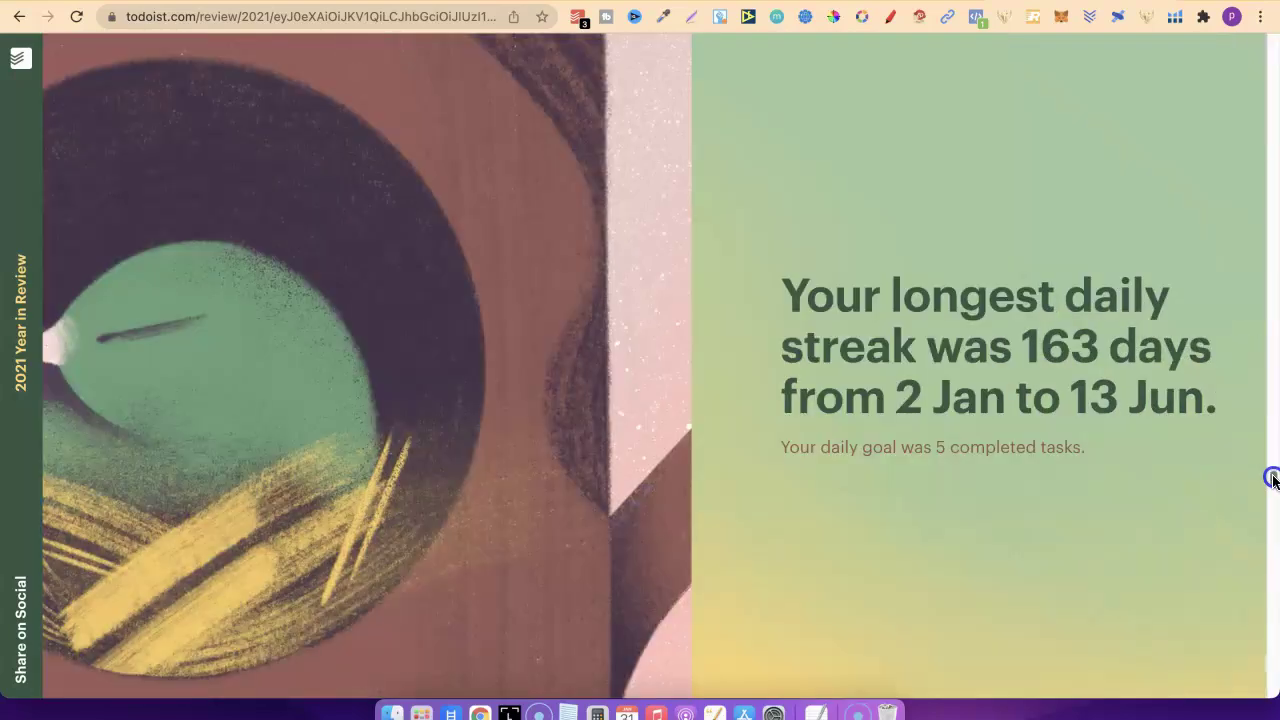
pyautogui.scroll(-5, 1272, 479)
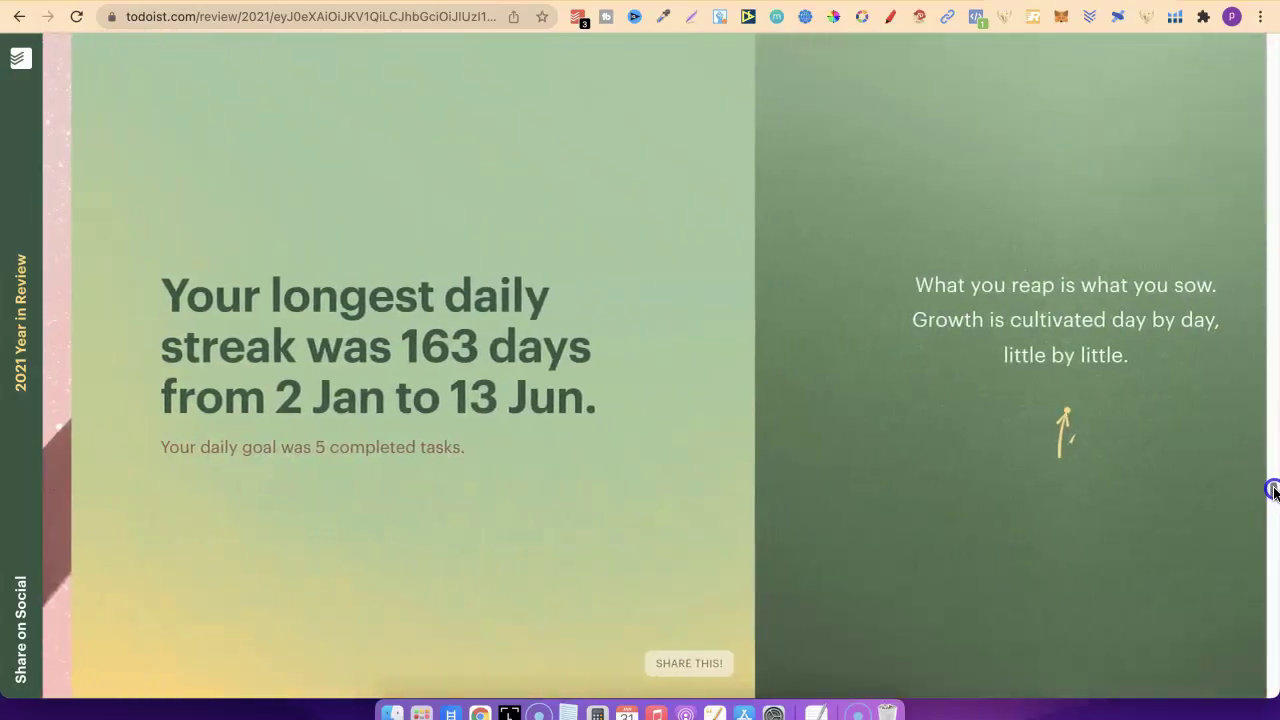
pyautogui.scroll(-2, 1274, 490)
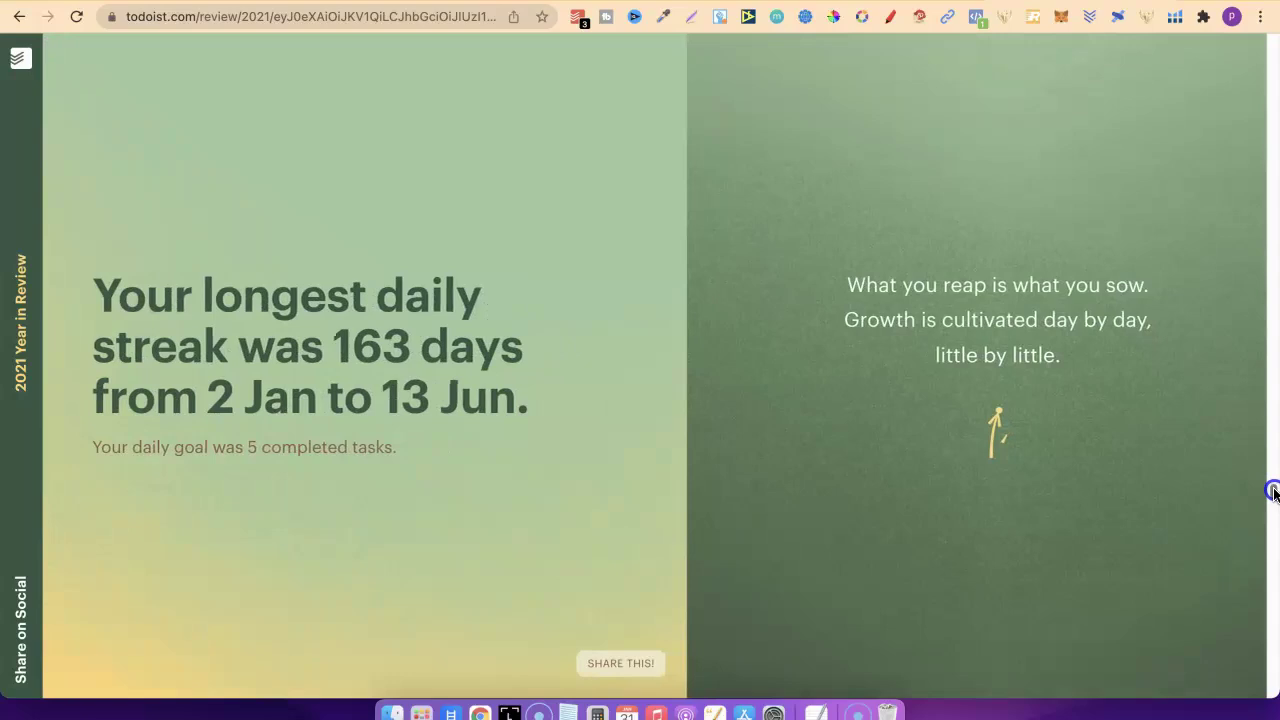
pyautogui.scroll(2, 1273, 492)
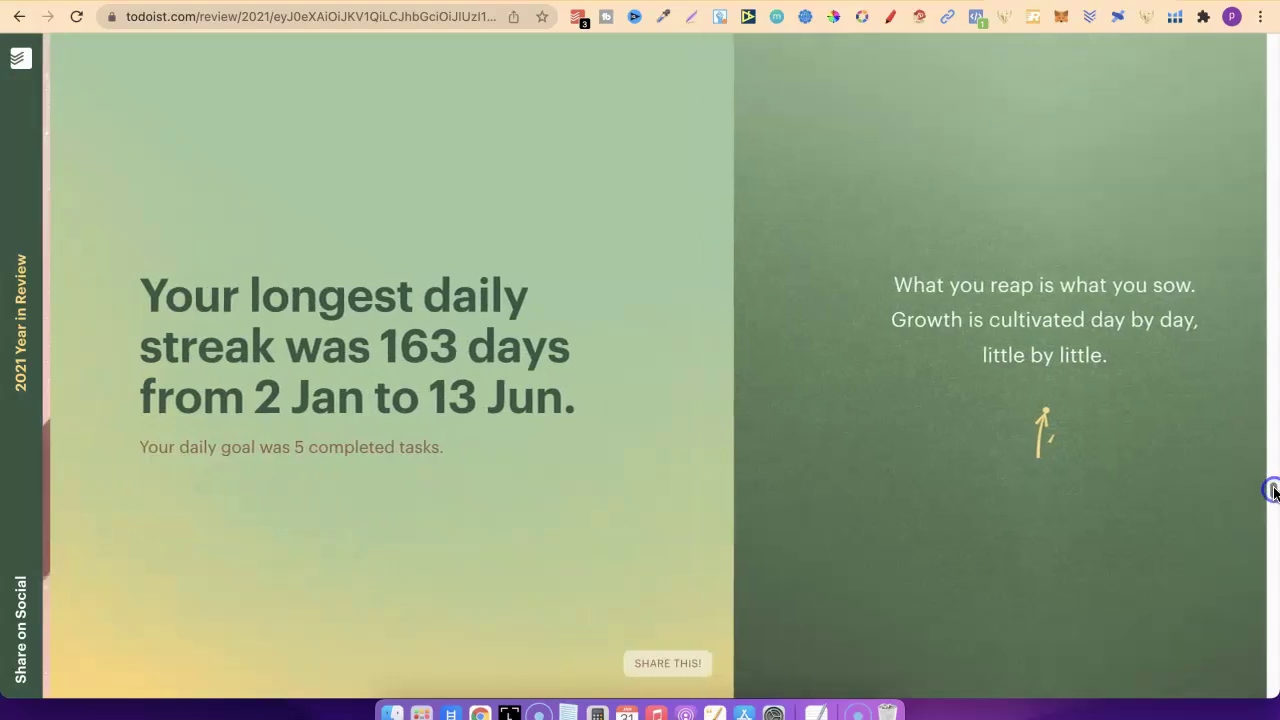
pyautogui.click(315, 449)
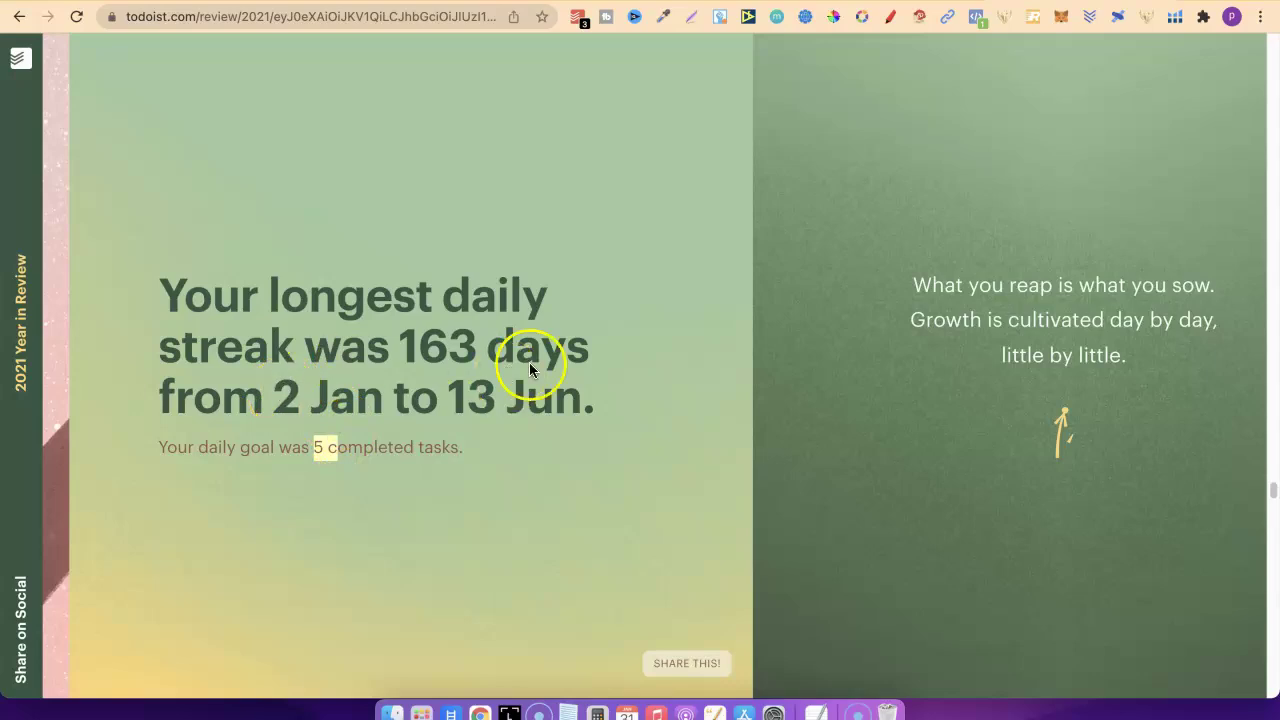
pyautogui.scroll(-5, 1270, 492)
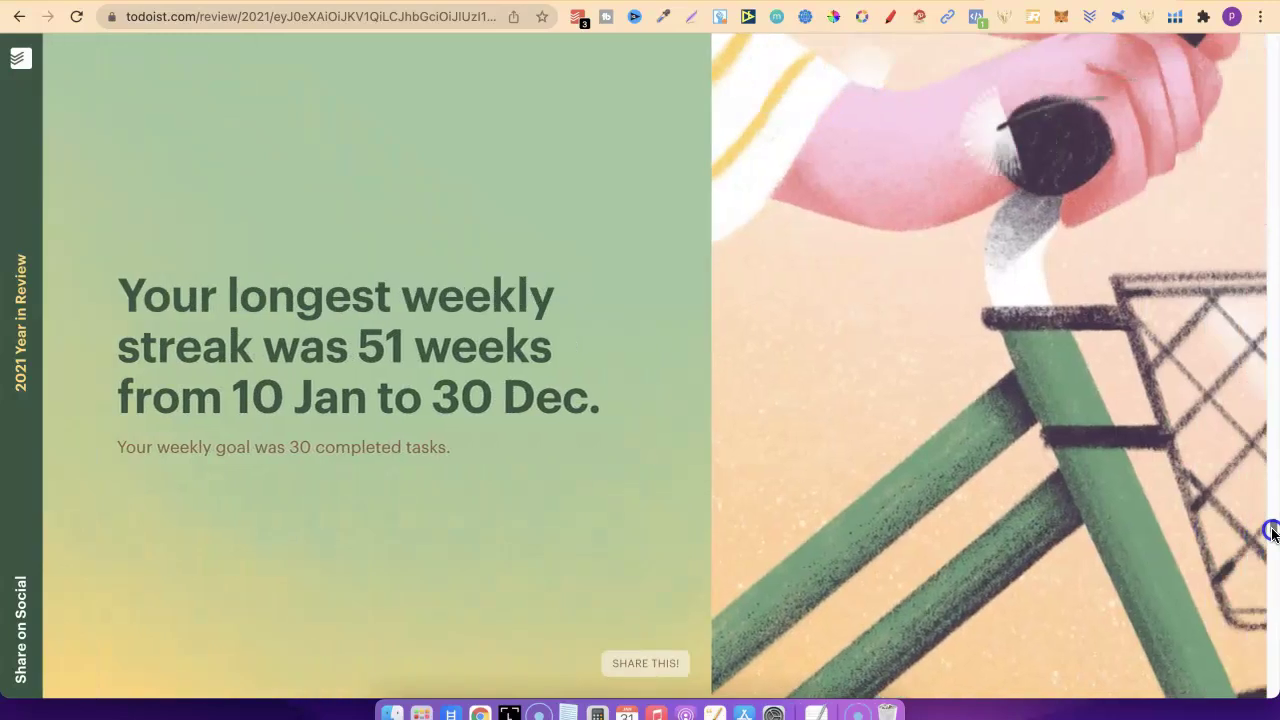
pyautogui.scroll(1, 1272, 530)
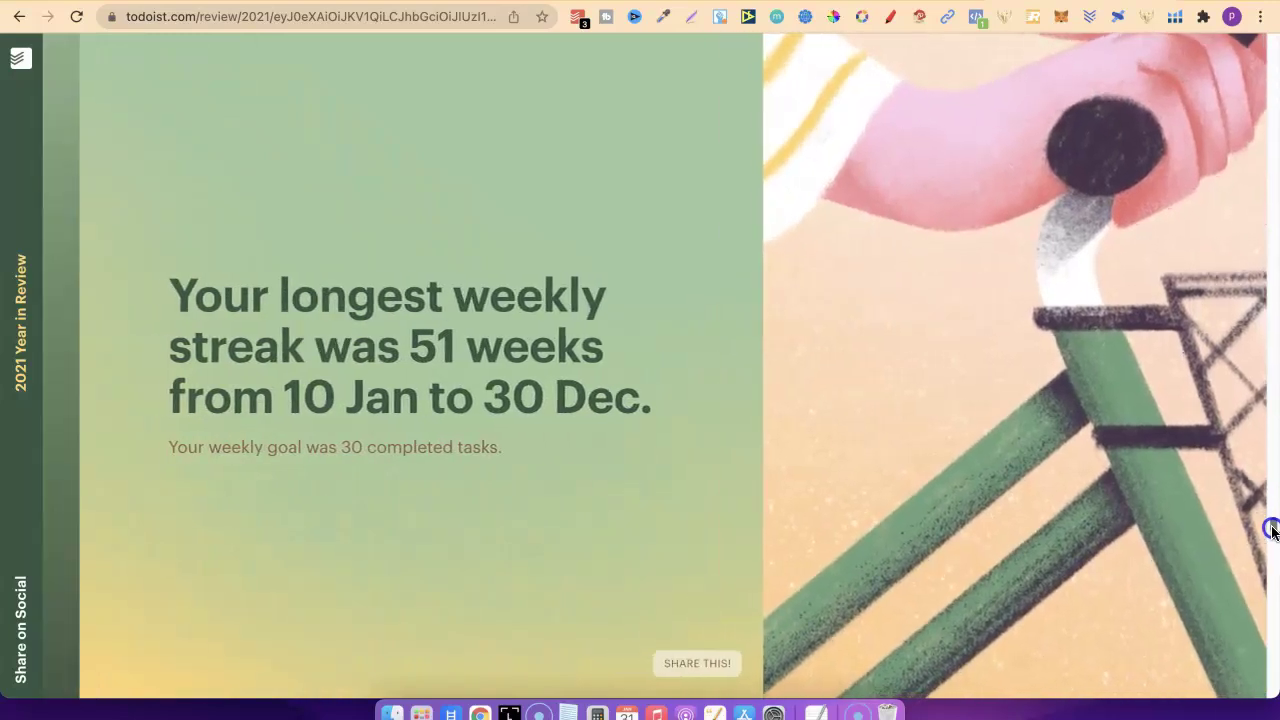
pyautogui.scroll(-1, 1272, 528)
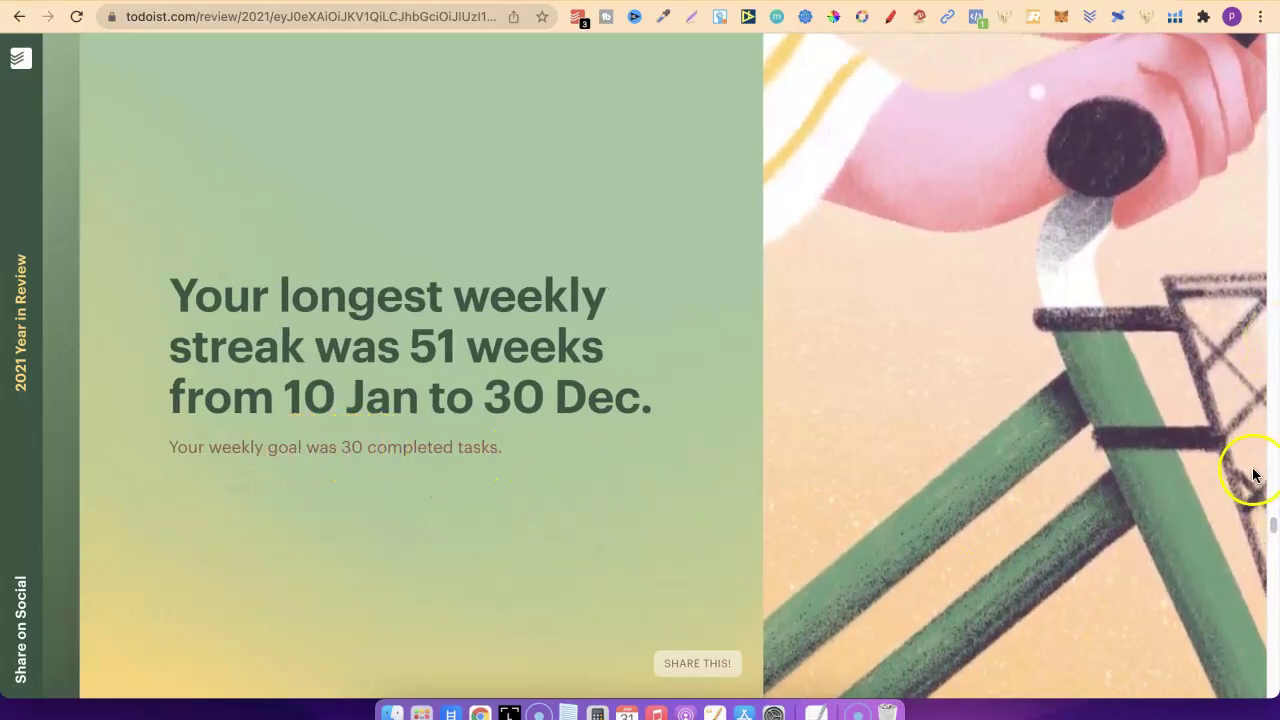
# Scroll the 2021 review from the Top 2% result to its closing slide, then back to the top
pyautogui.click(1272, 535)
pyautogui.moveTo(1272, 535); pyautogui.dragTo(1272, 612)
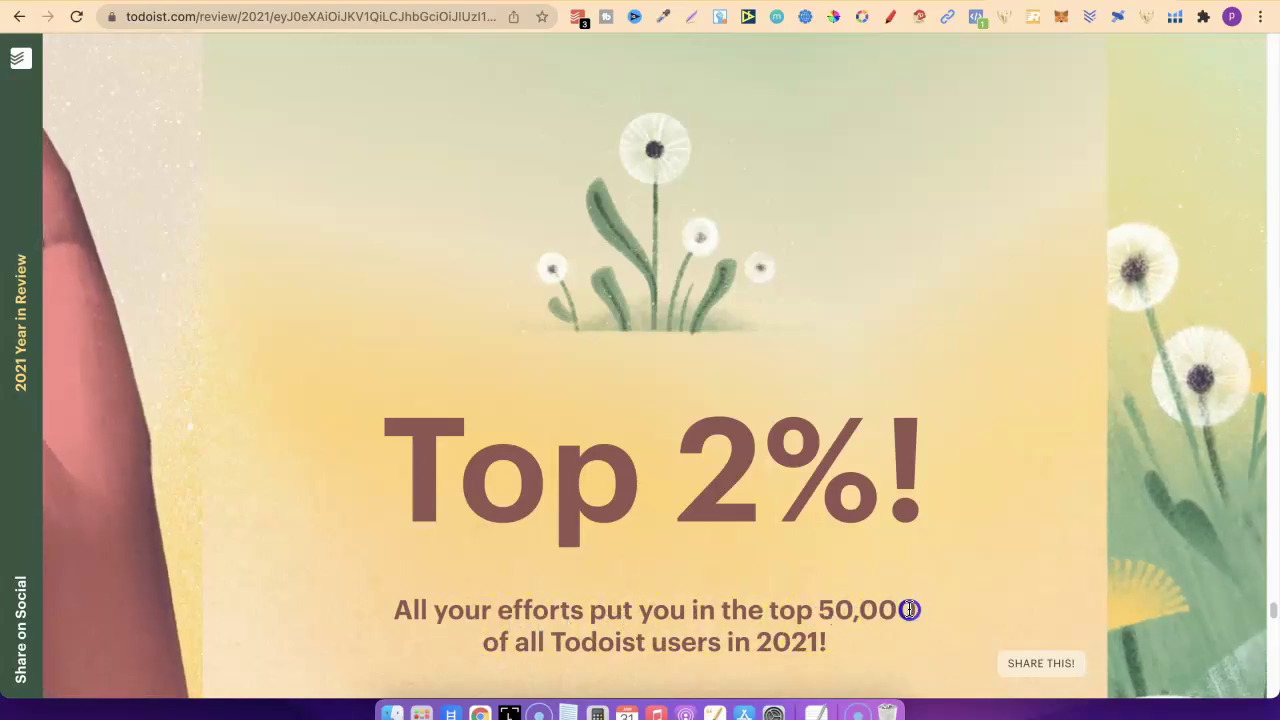
pyautogui.click(754, 638)
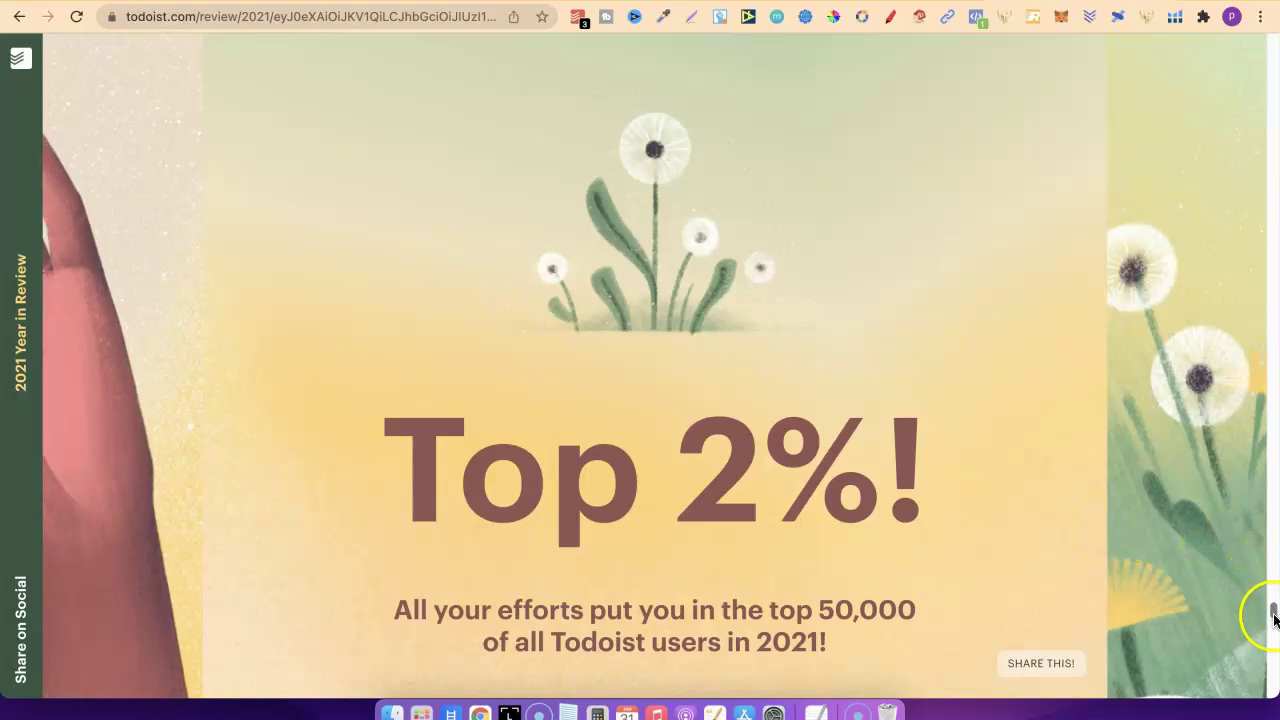
pyautogui.moveTo(1274, 620); pyautogui.dragTo(1265, 28)
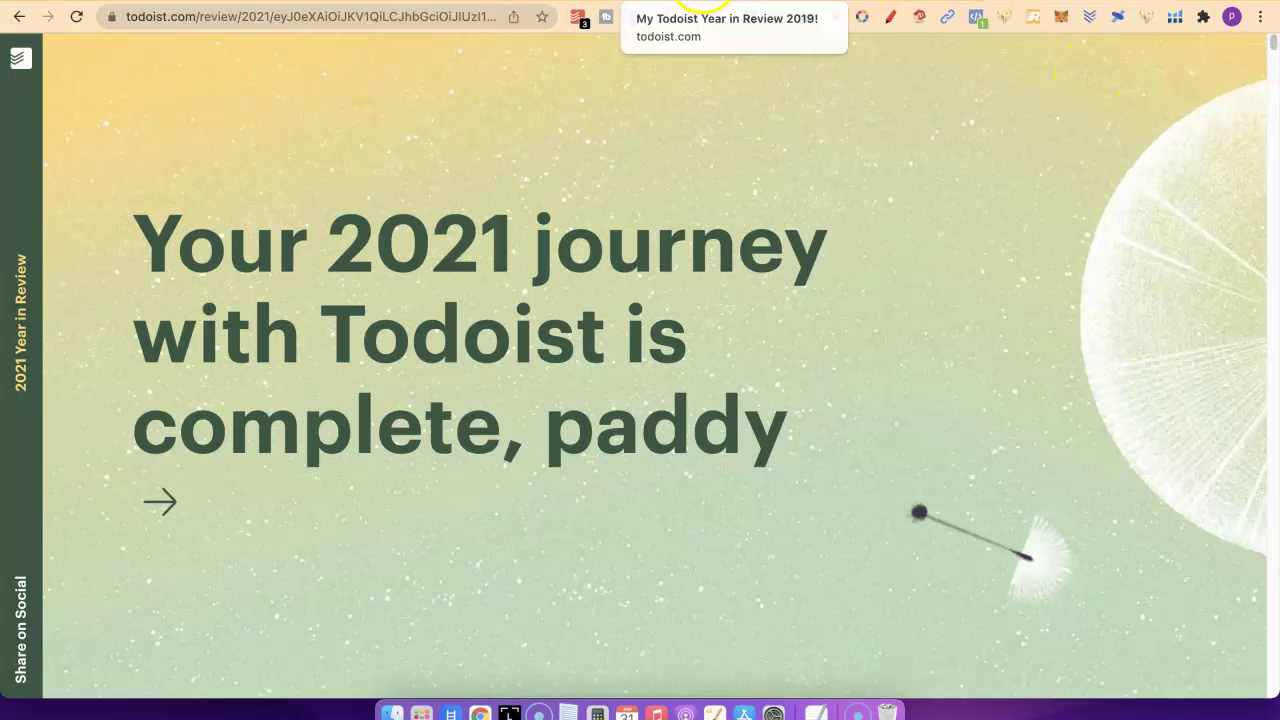
# Bring up the 2019 and 2020 reviews, reading 2020 from 3,302 completed tasks to August's 389 tasks
pyautogui.click(711, 10)
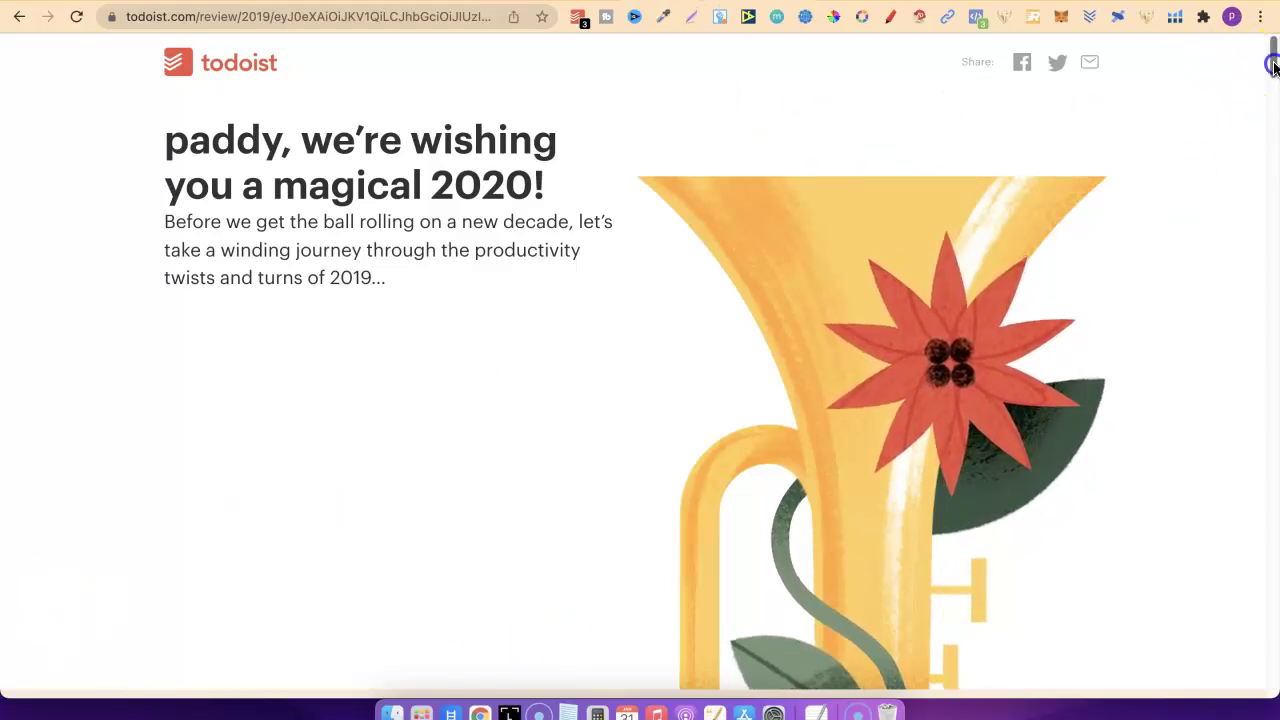
pyautogui.moveTo(1272, 62); pyautogui.dragTo(1274, 113)
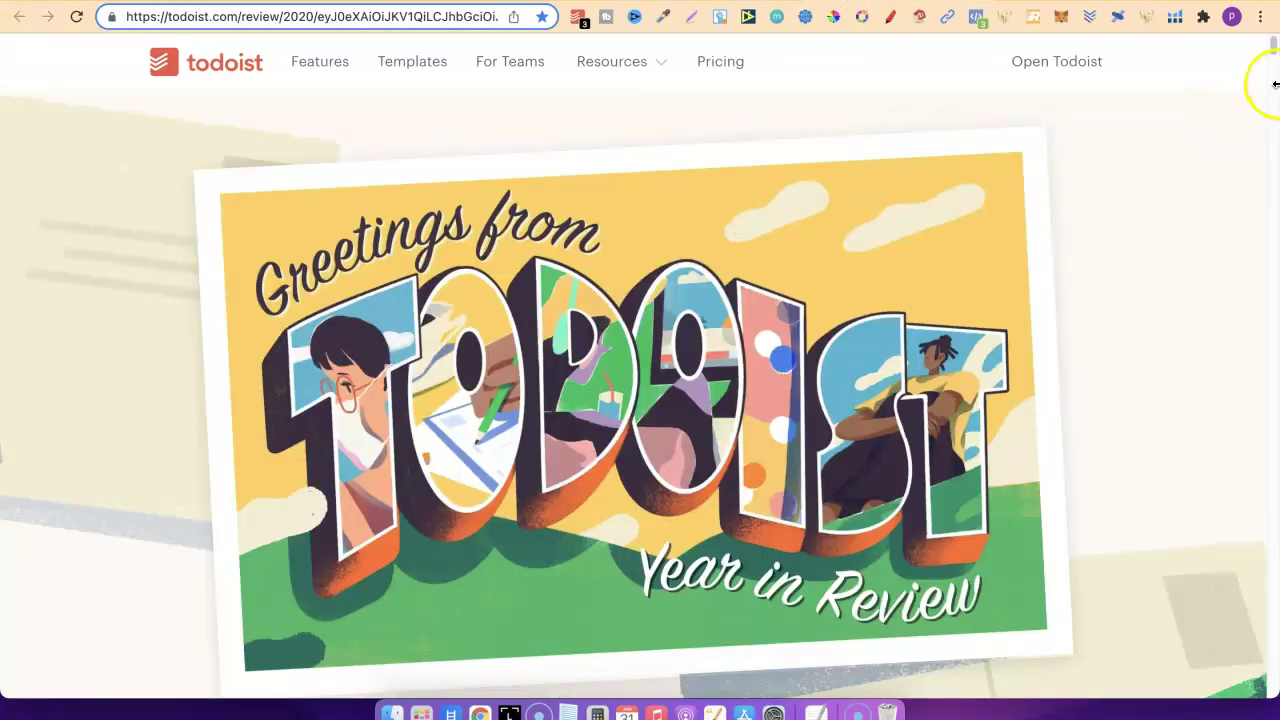
pyautogui.moveTo(1274, 50); pyautogui.dragTo(1273, 160)
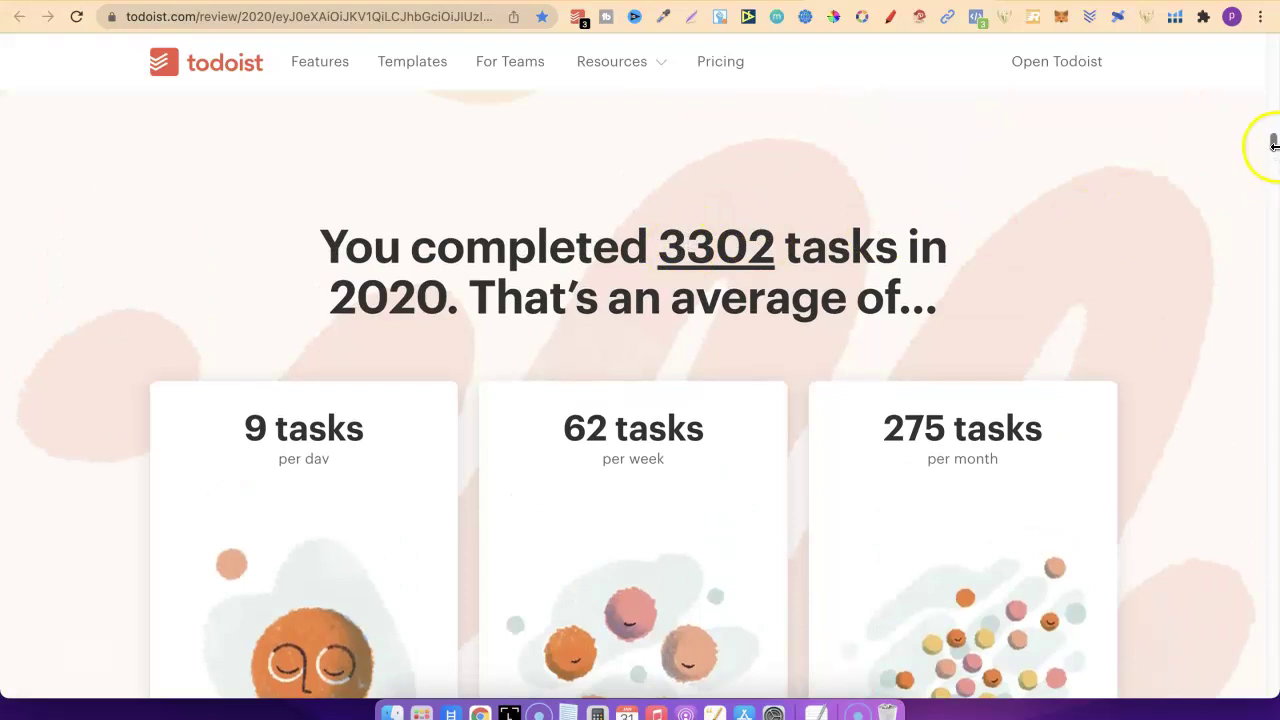
pyautogui.moveTo(1273, 148); pyautogui.dragTo(1273, 160)
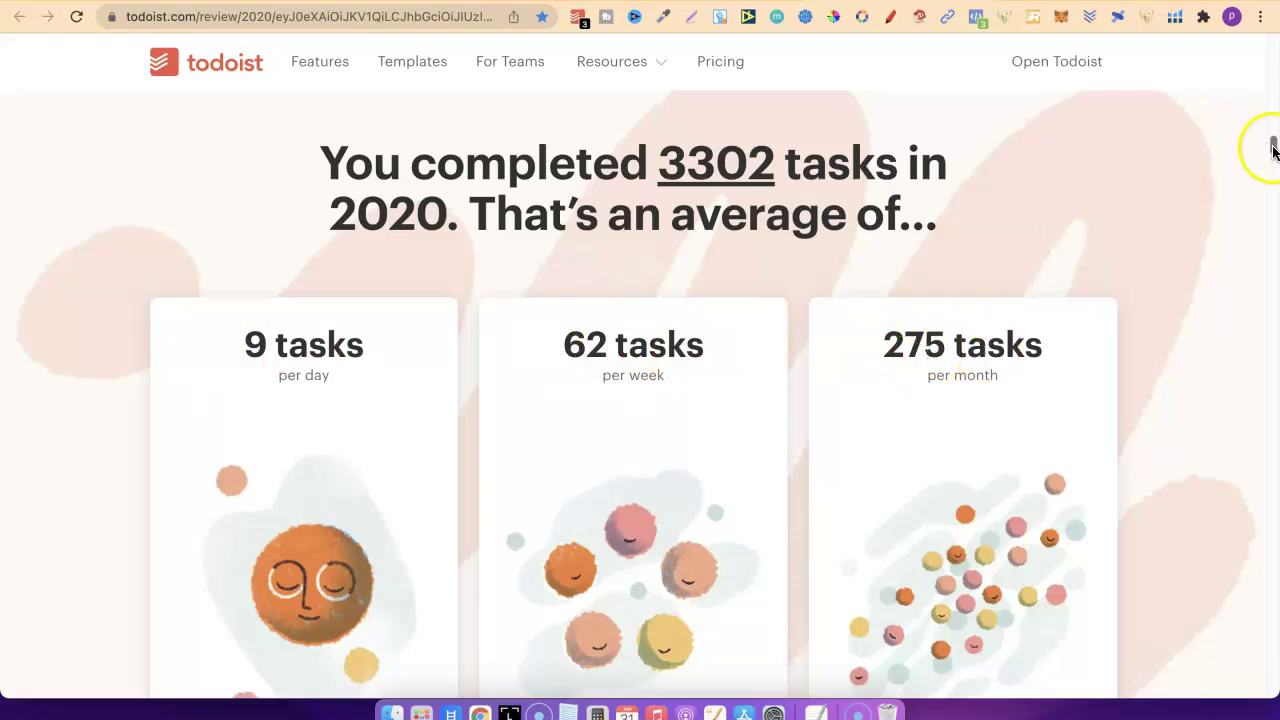
pyautogui.moveTo(1272, 148); pyautogui.dragTo(1270, 254)
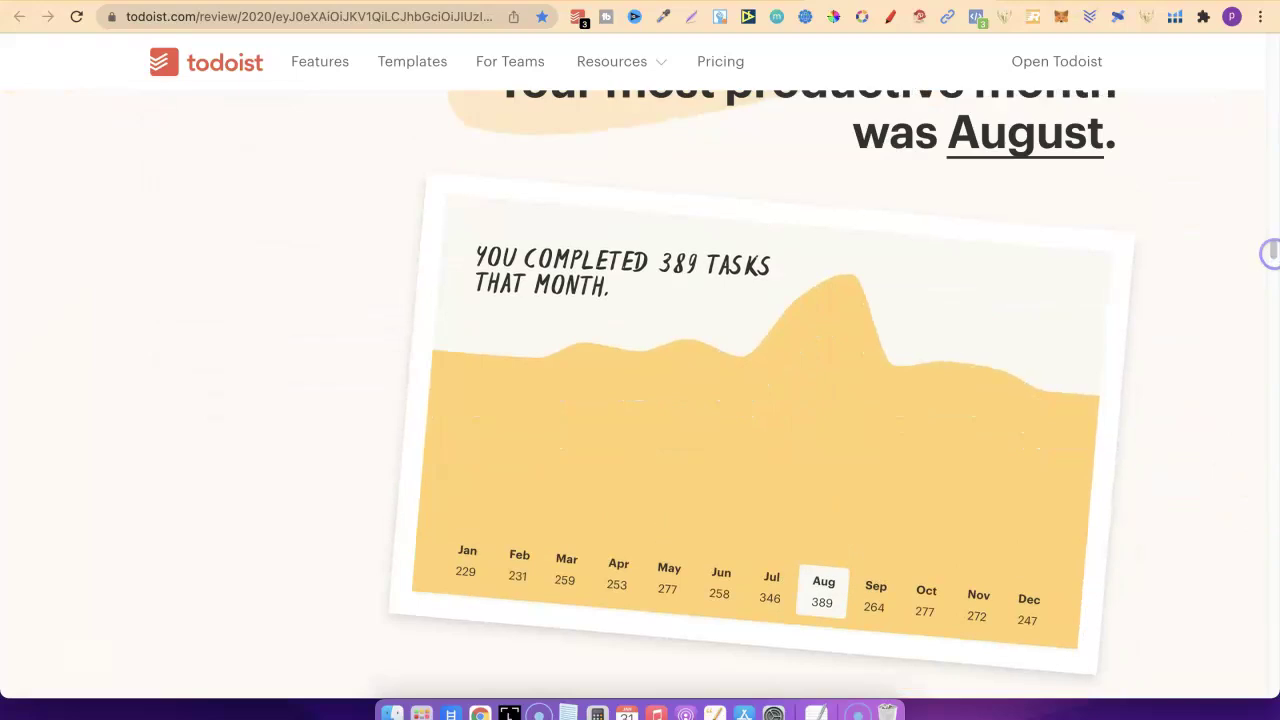
# View the 2021 review's 3,063 tasks, then 2020's averages of 9 per day, 62 per week, 275 per month
pyautogui.click(1026, 3)
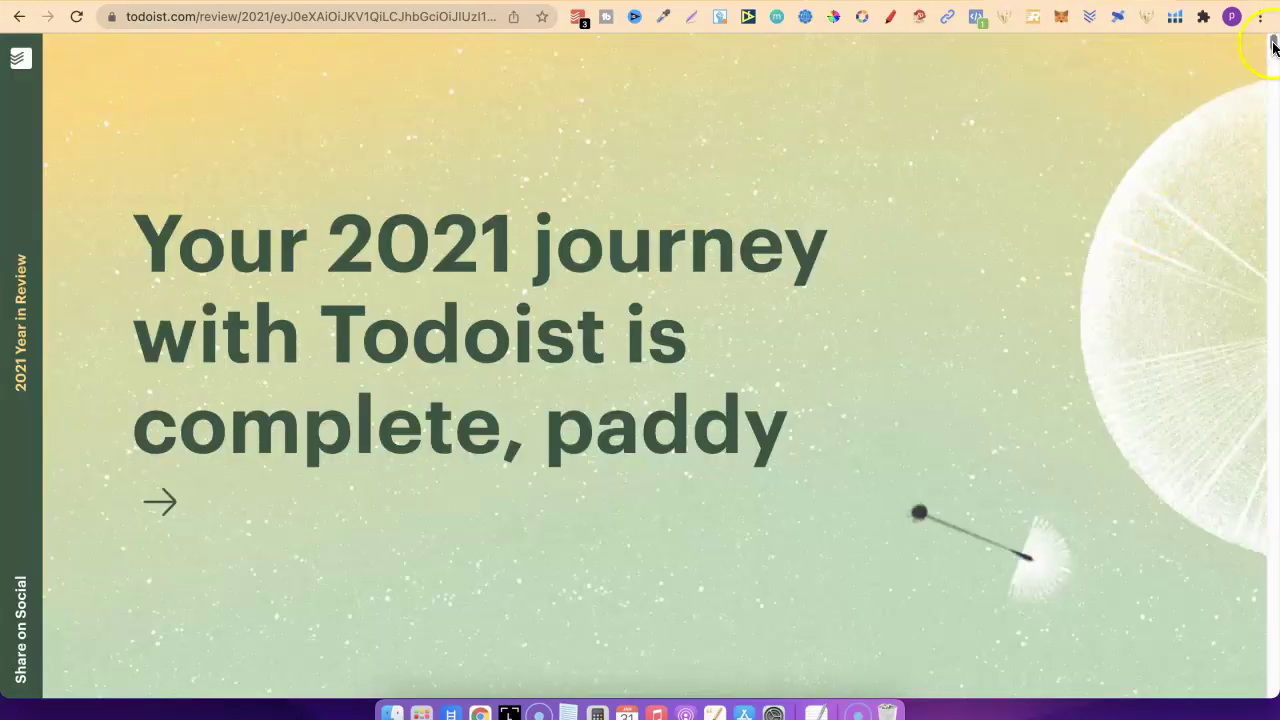
pyautogui.moveTo(1274, 45); pyautogui.dragTo(1269, 126)
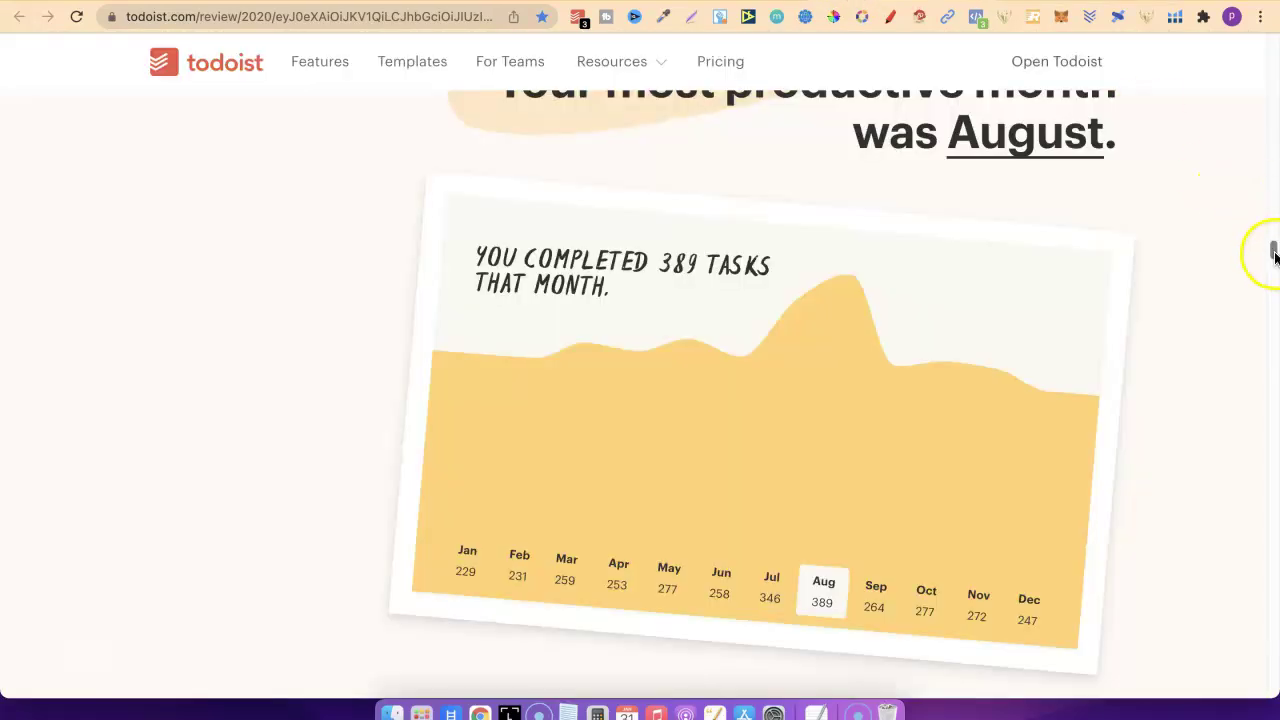
pyautogui.moveTo(1271, 251); pyautogui.dragTo(1274, 149)
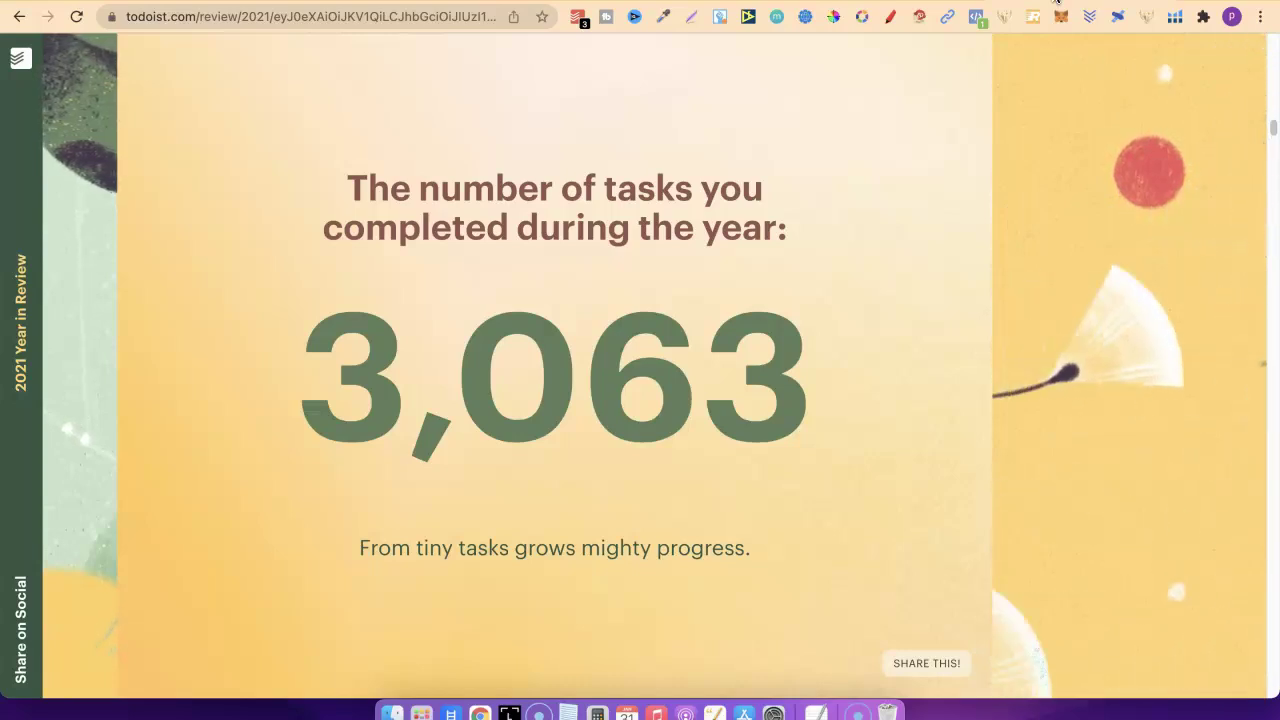
pyautogui.scroll(-5, 1273, 130)
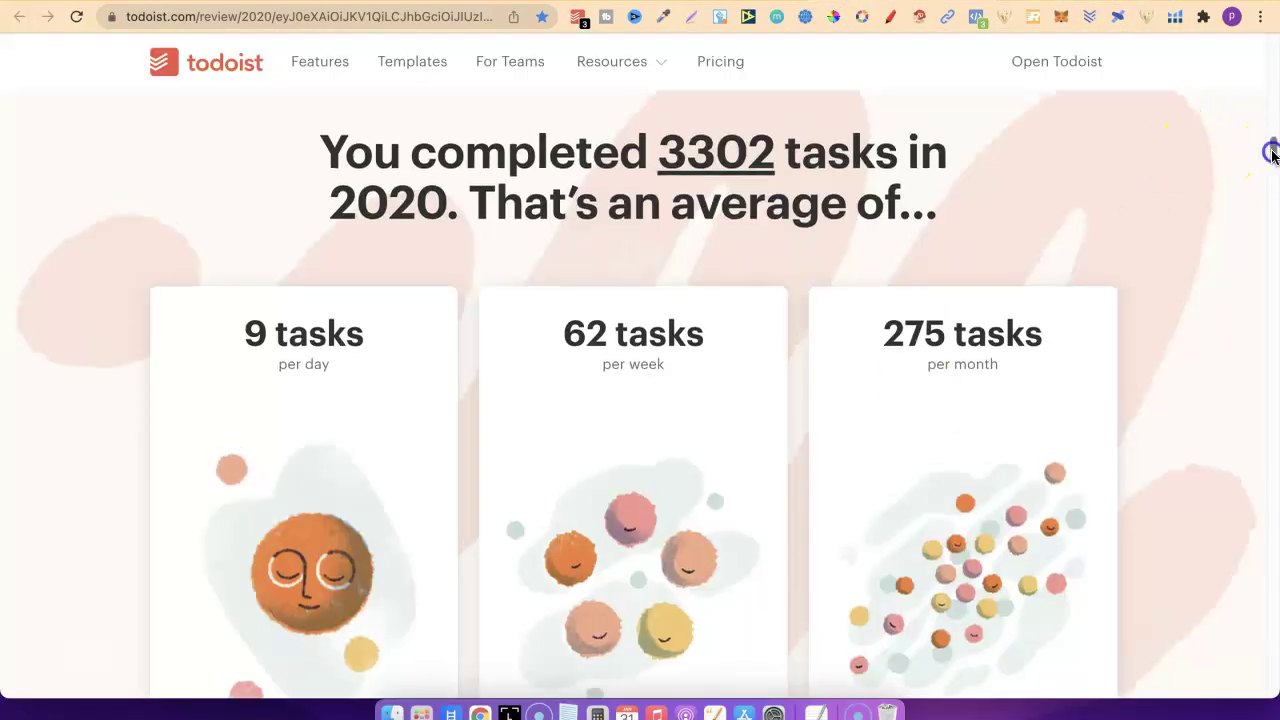
# Compare the 8 AM peaks: 1337 tasks in the 2020 review versus 901 in the 2021 review
pyautogui.moveTo(1273, 152); pyautogui.dragTo(1271, 217)
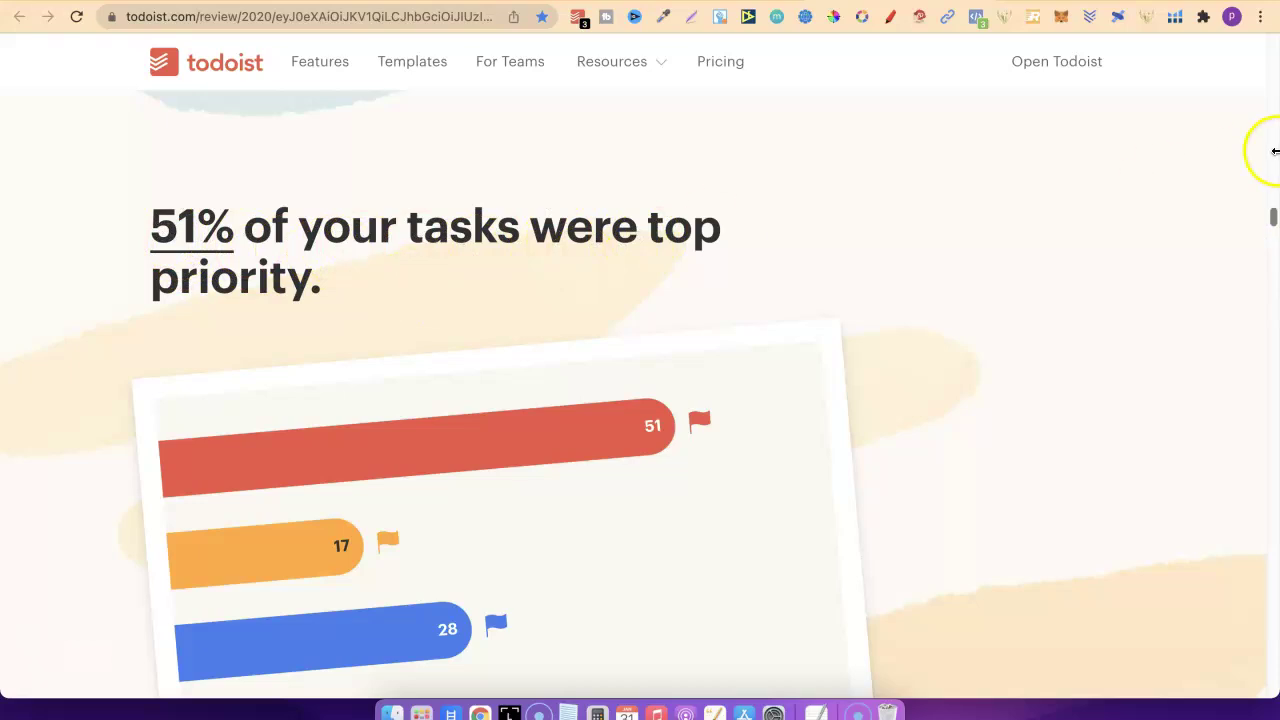
pyautogui.moveTo(1268, 210); pyautogui.dragTo(1272, 297)
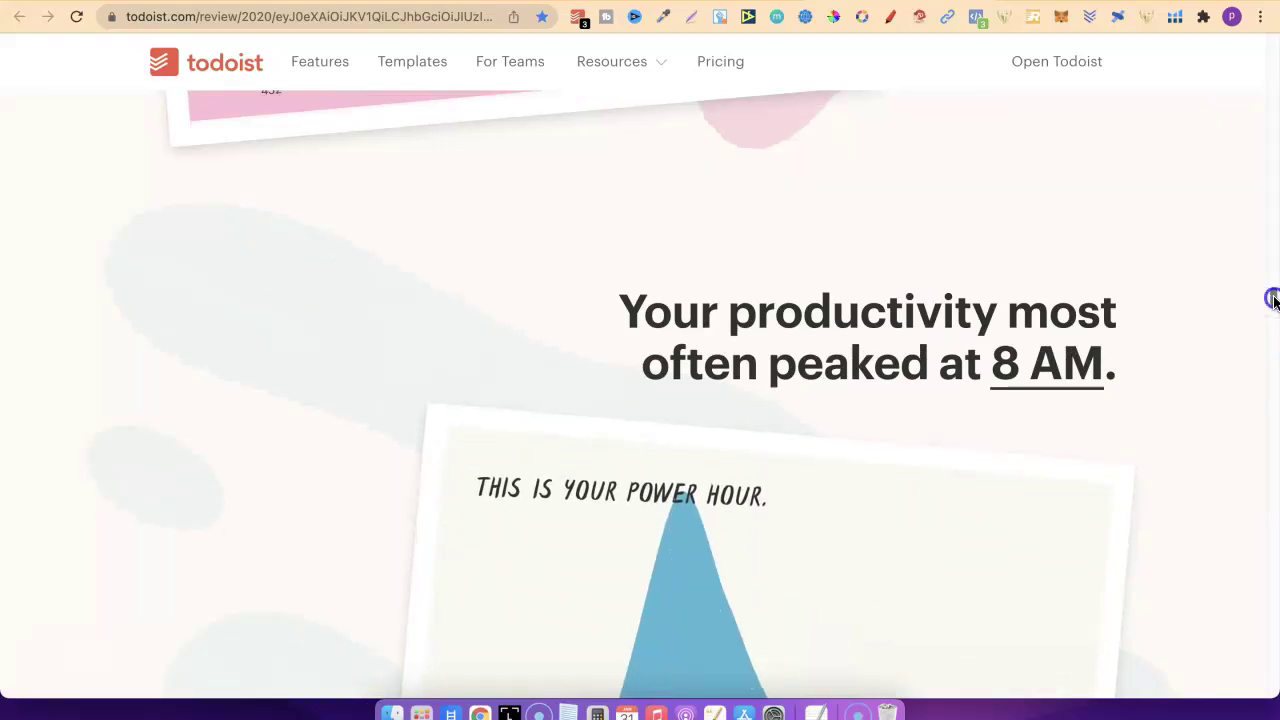
pyautogui.scroll(-3, 1272, 298)
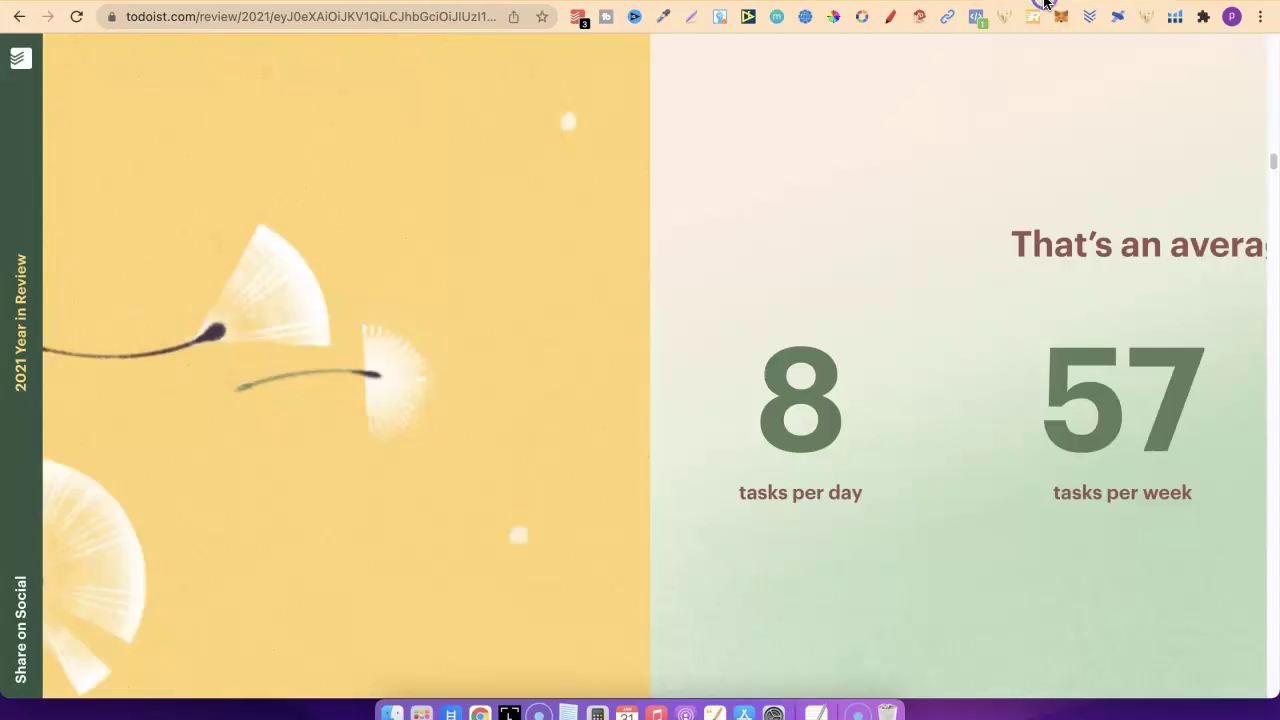
pyautogui.moveTo(1272, 163); pyautogui.dragTo(1272, 305)
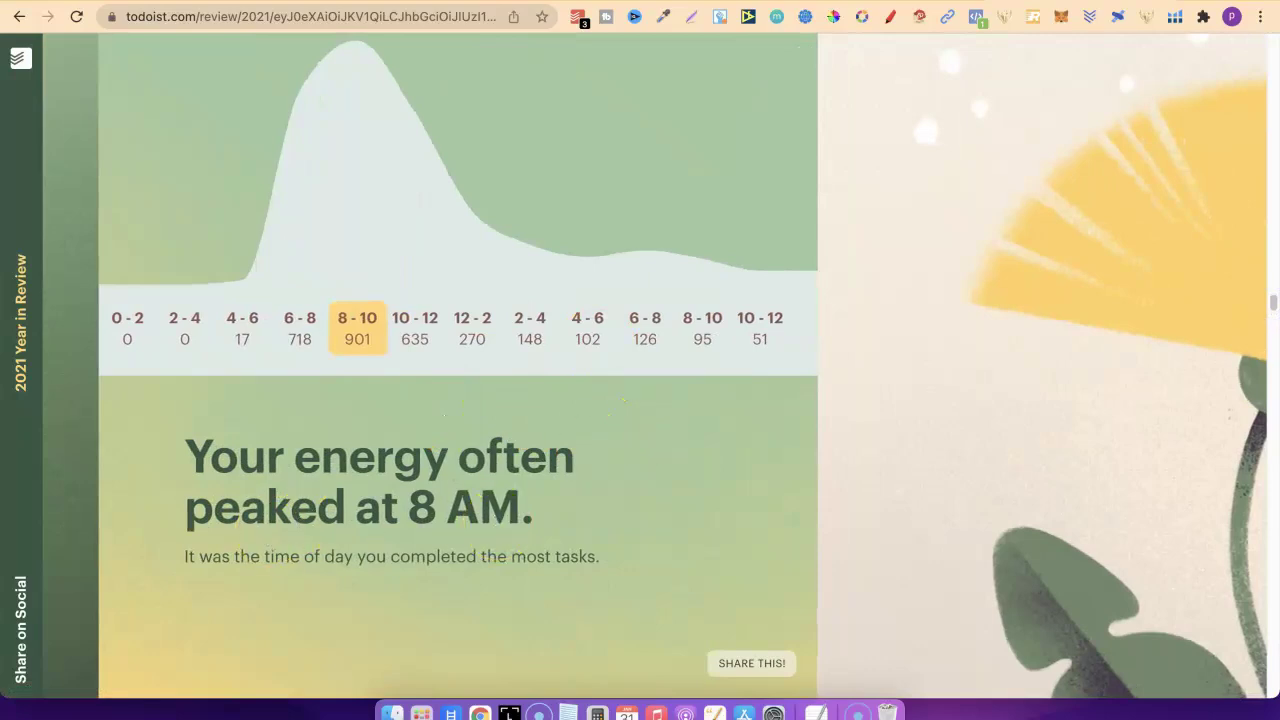
pyautogui.press('super+bracketleft')
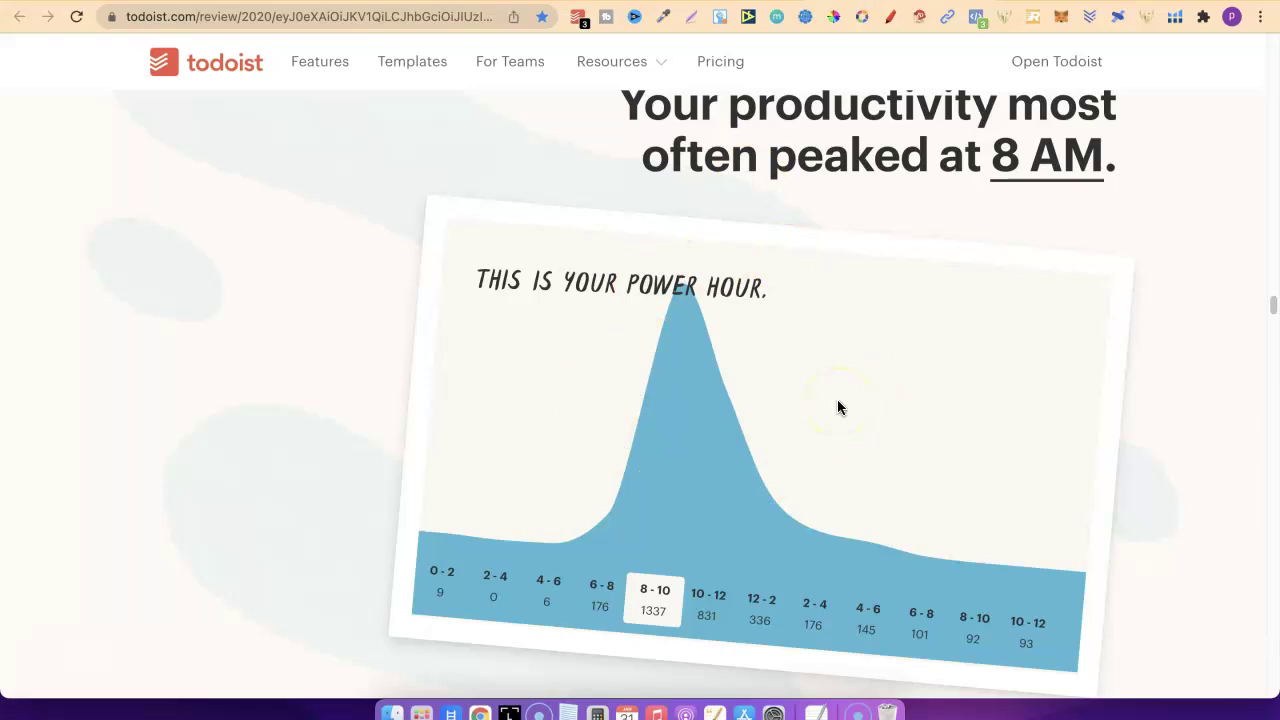
pyautogui.moveTo(1271, 312); pyautogui.dragTo(1266, 30)
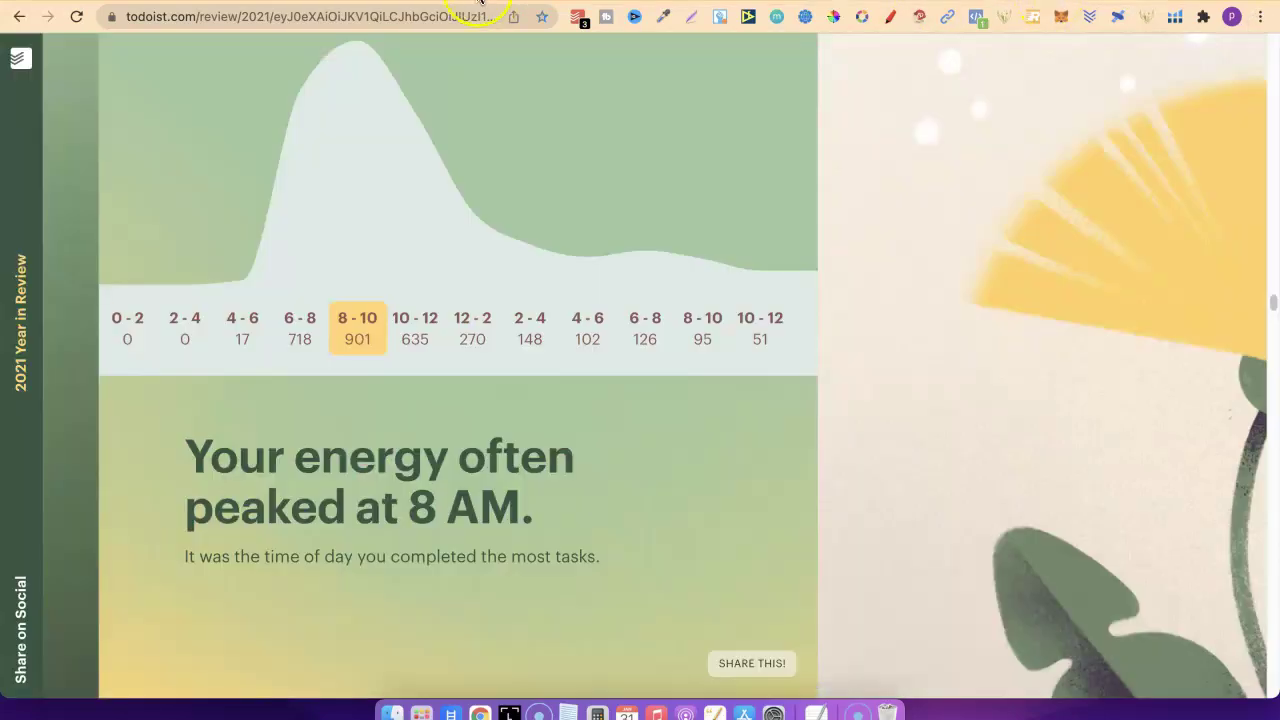
# Return to todoist.com/pricing listing Free (US$0), Pro (US$3) and Business (US$5) plans
pyautogui.click(480, 3)
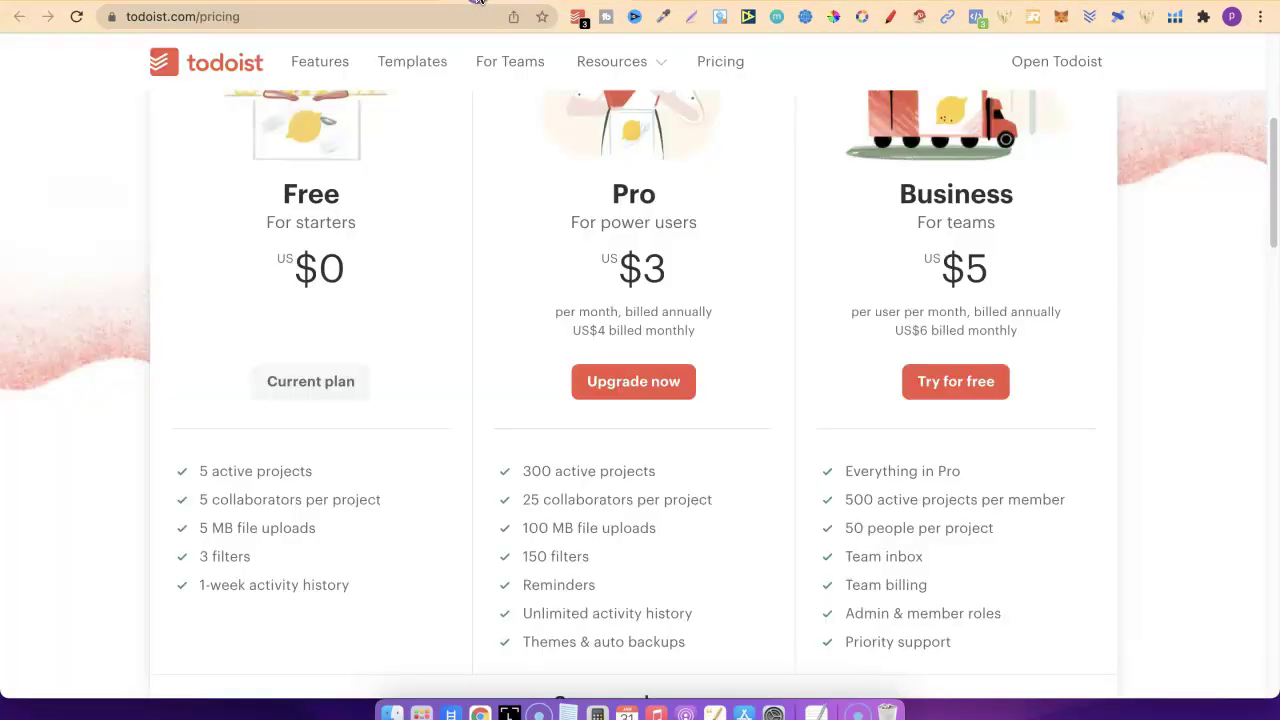